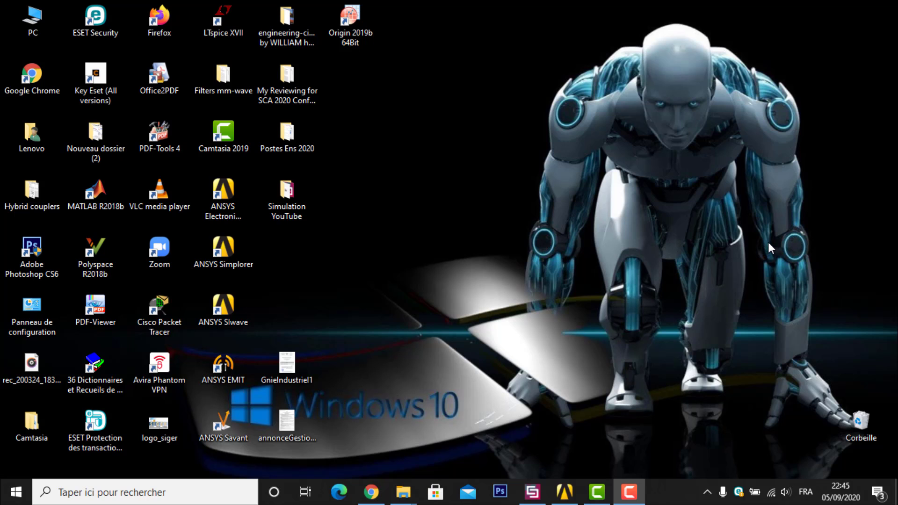
- Switch to ANSYS Electronics Desktop and run a validation check on the patch antenna design
click(578, 492)
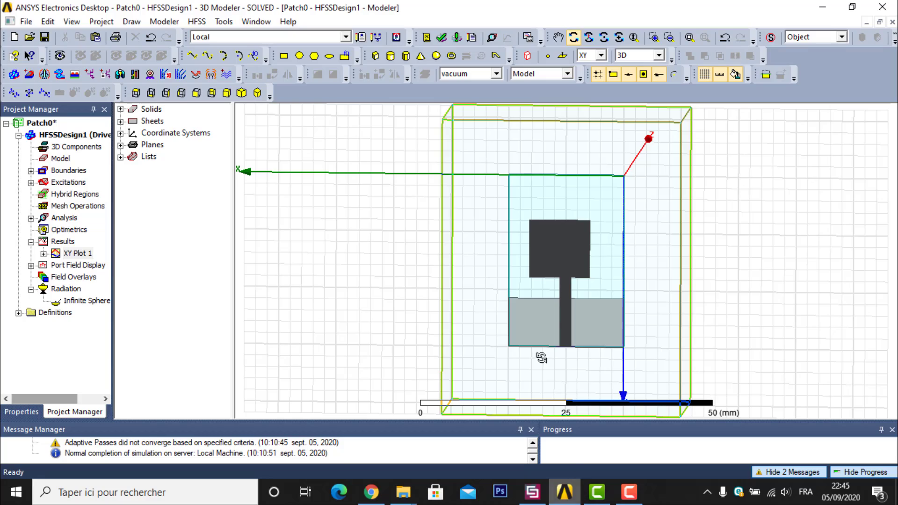
drag(572, 339, 599, 285)
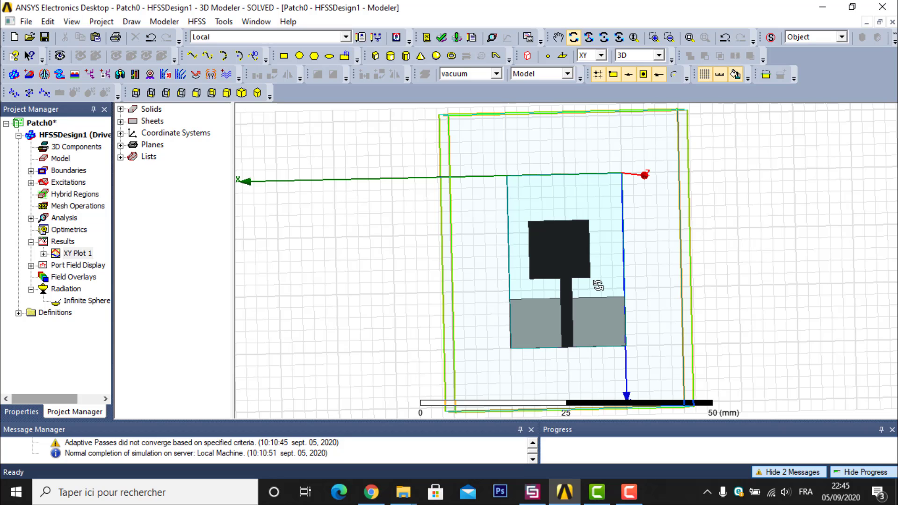
click(443, 39)
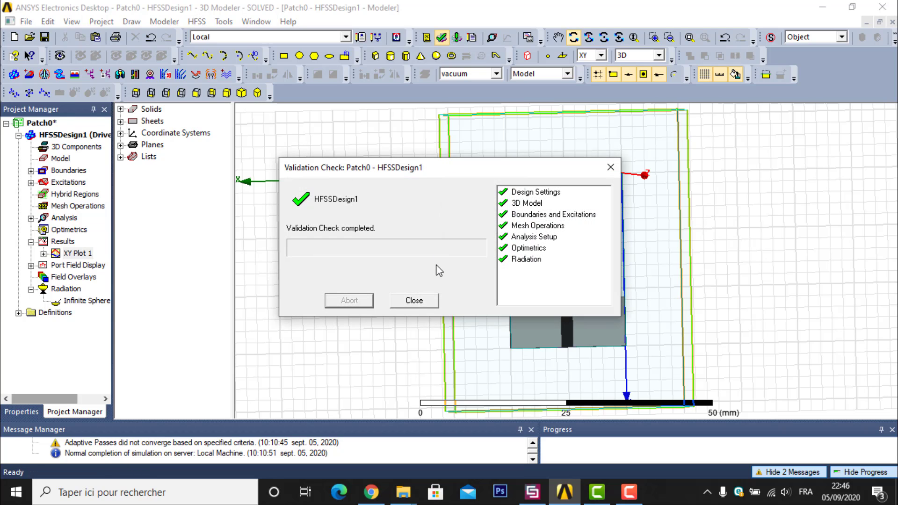
click(427, 304)
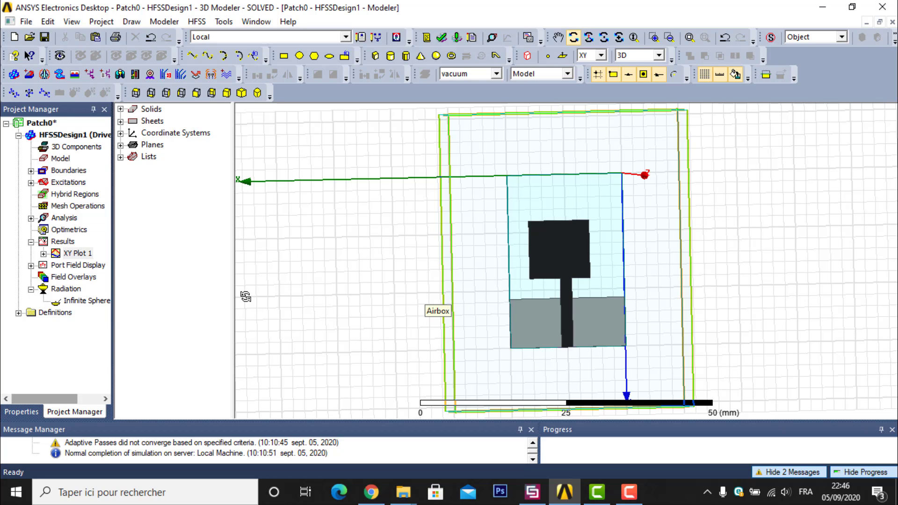
- Start a far fields Radiation Pattern report for the Gain category, plotting GainTotal with the dB function
right_click(56, 243)
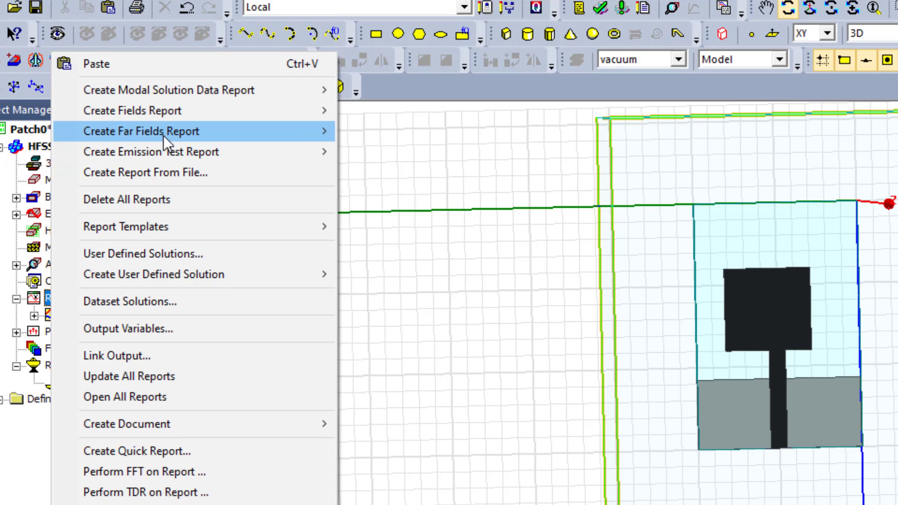
mouse_move(124, 128)
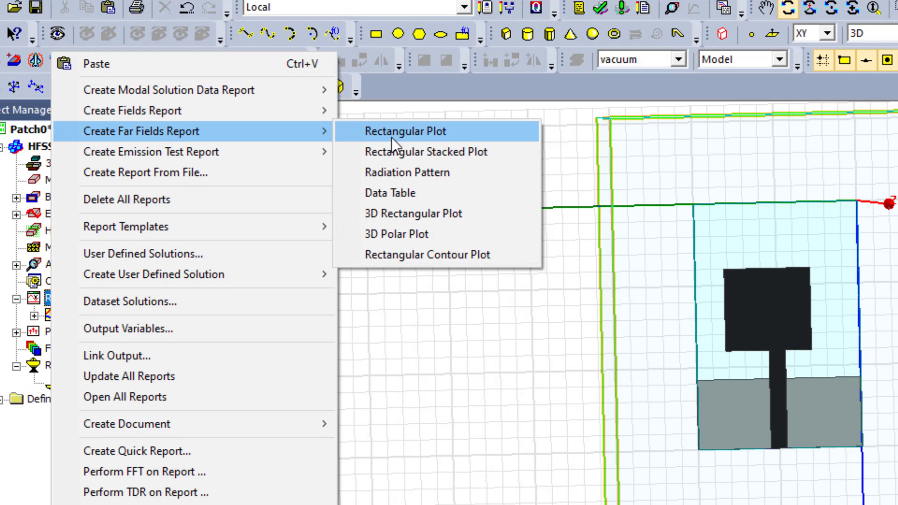
click(487, 173)
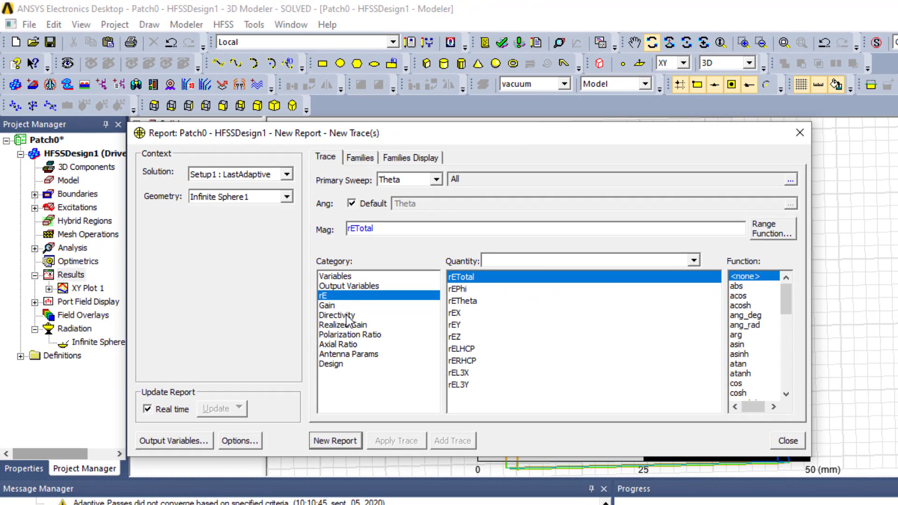
click(336, 307)
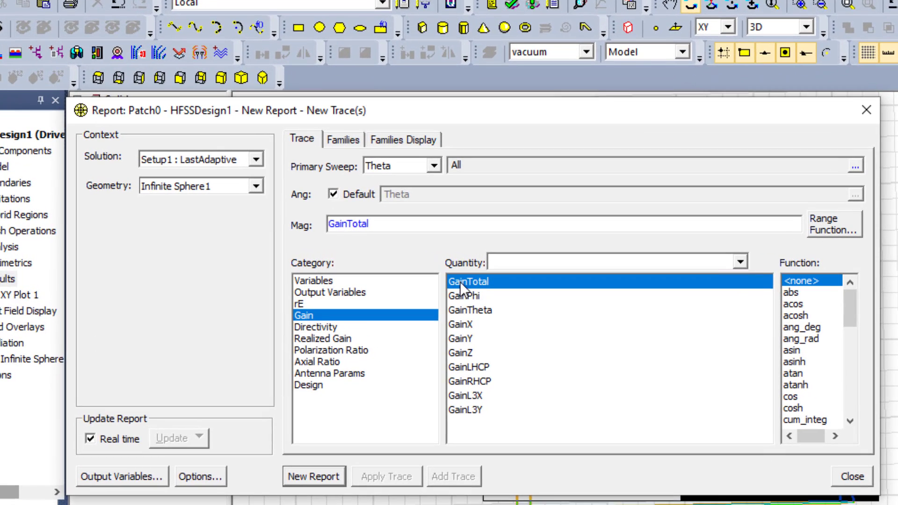
scroll(800, 380, down, 3)
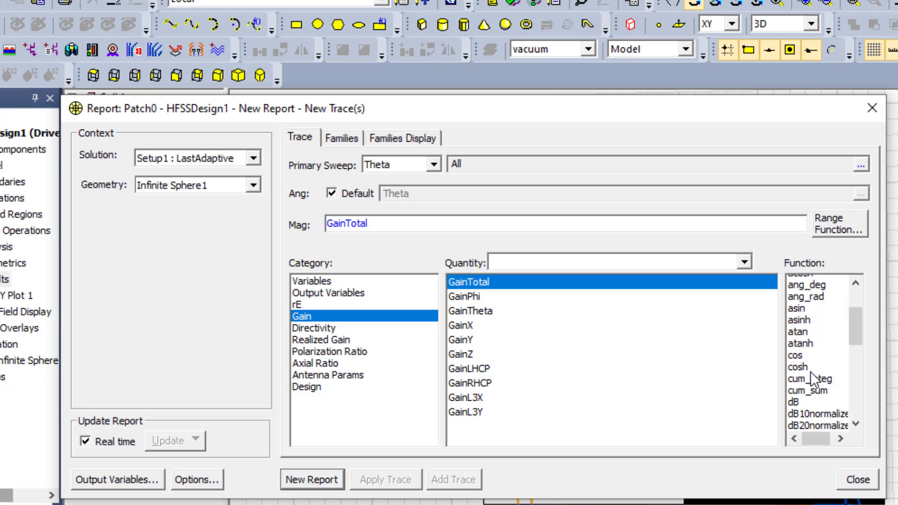
click(798, 375)
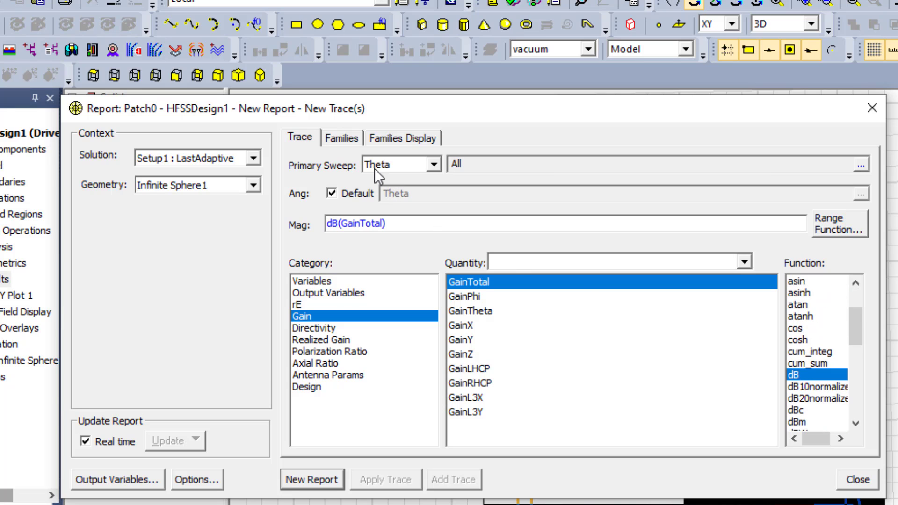
- Restrict the Phi sweep to 90deg and generate the radiation pattern report
click(357, 139)
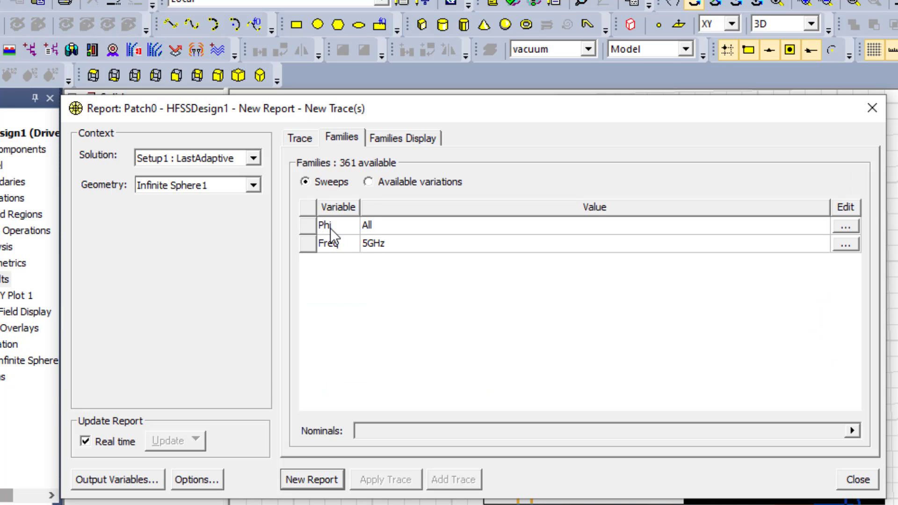
click(846, 225)
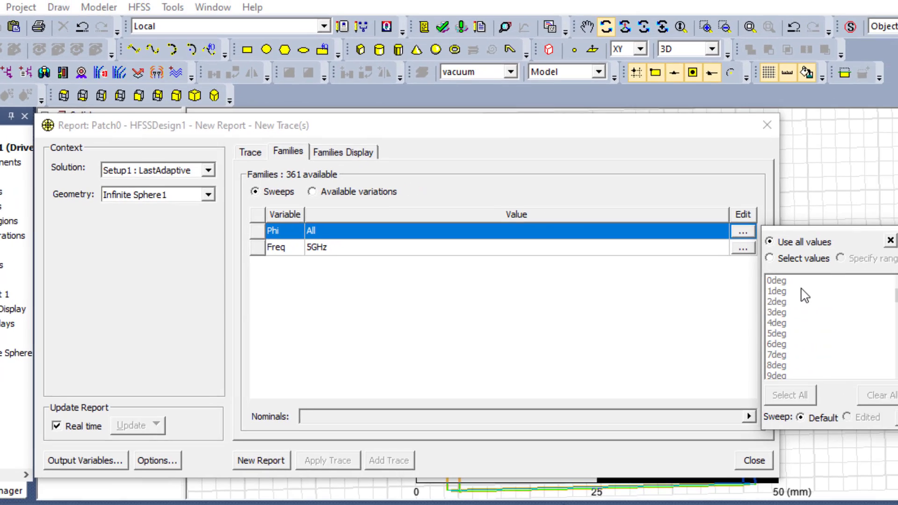
click(882, 280)
click(736, 310)
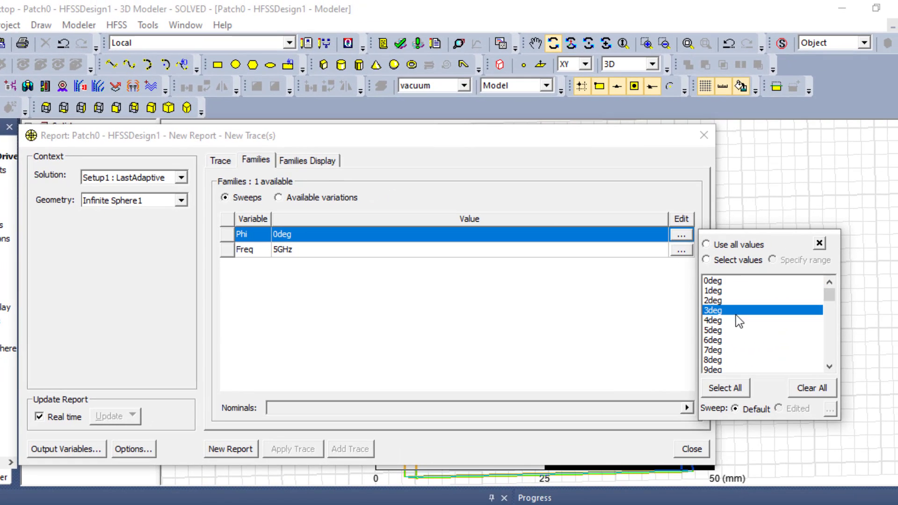
click(724, 351)
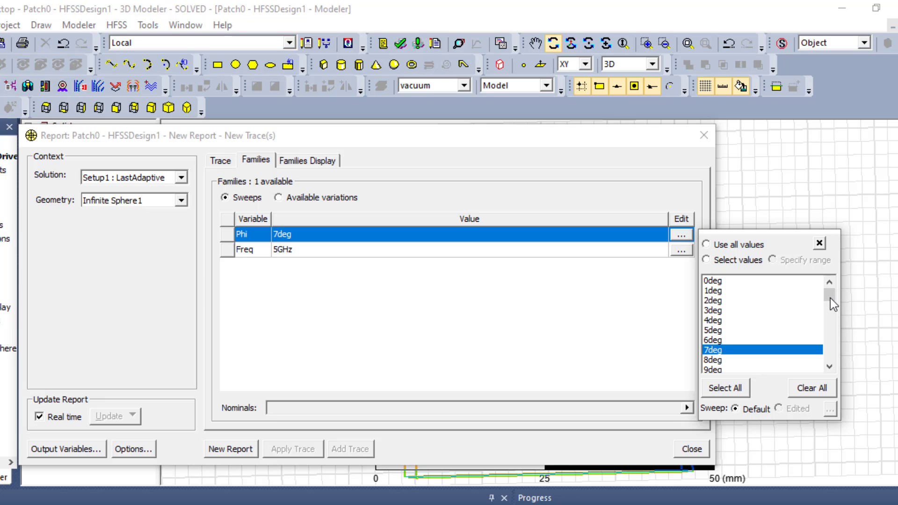
drag(829, 296, 830, 310)
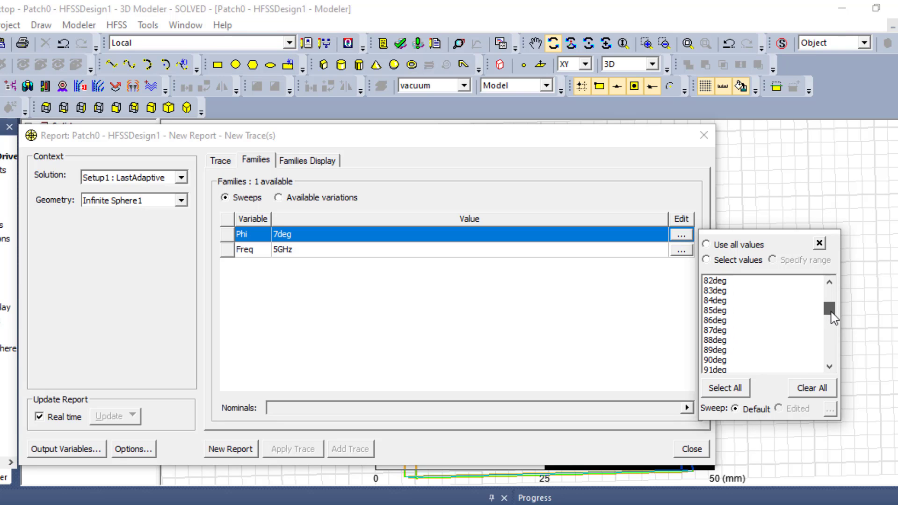
click(724, 360)
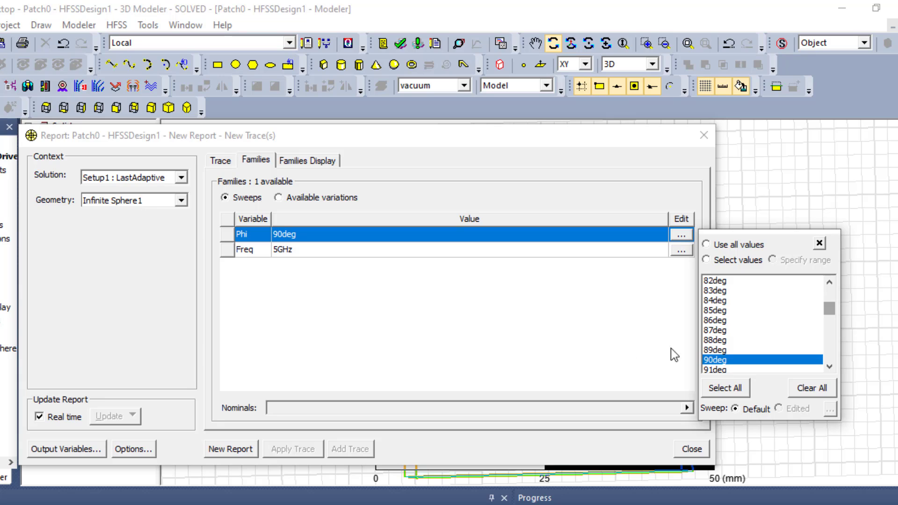
click(599, 347)
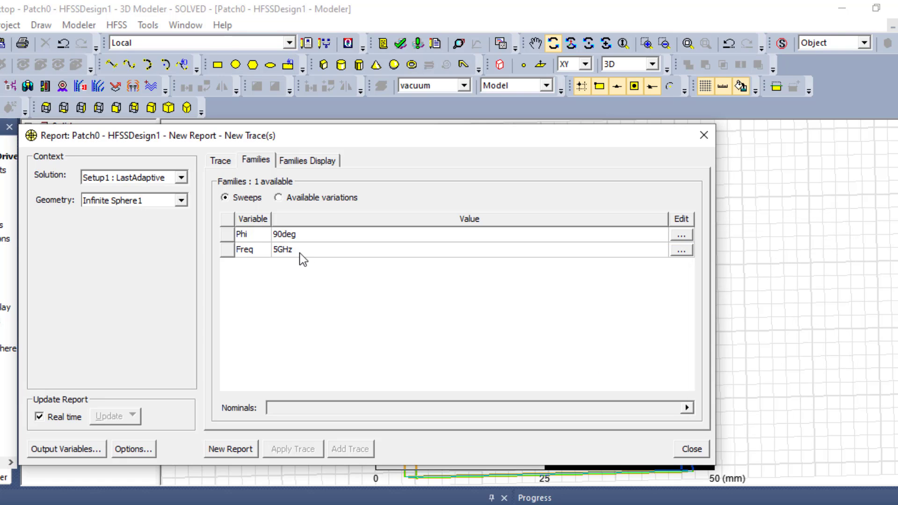
click(239, 449)
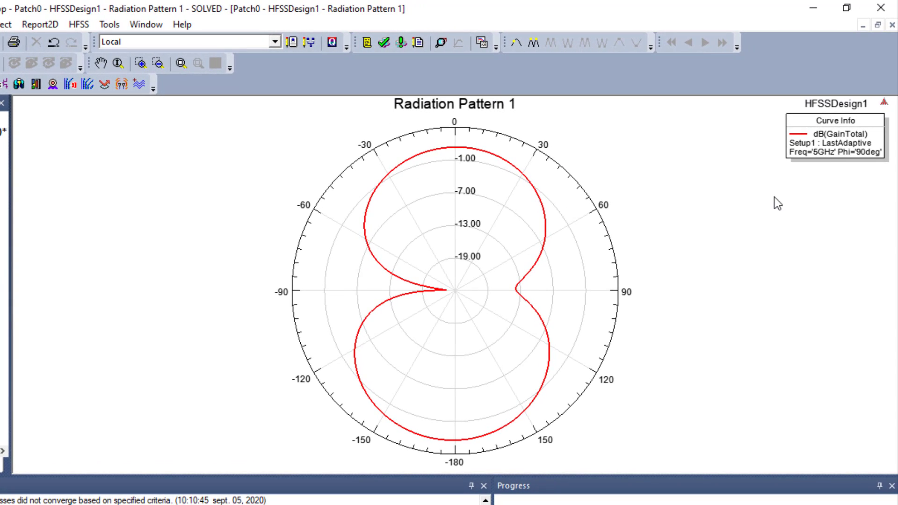
click(828, 156)
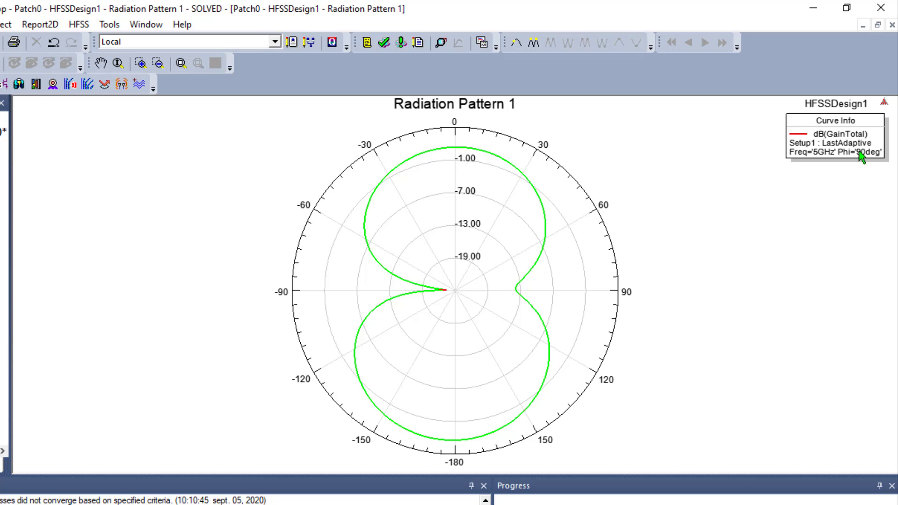
click(298, 319)
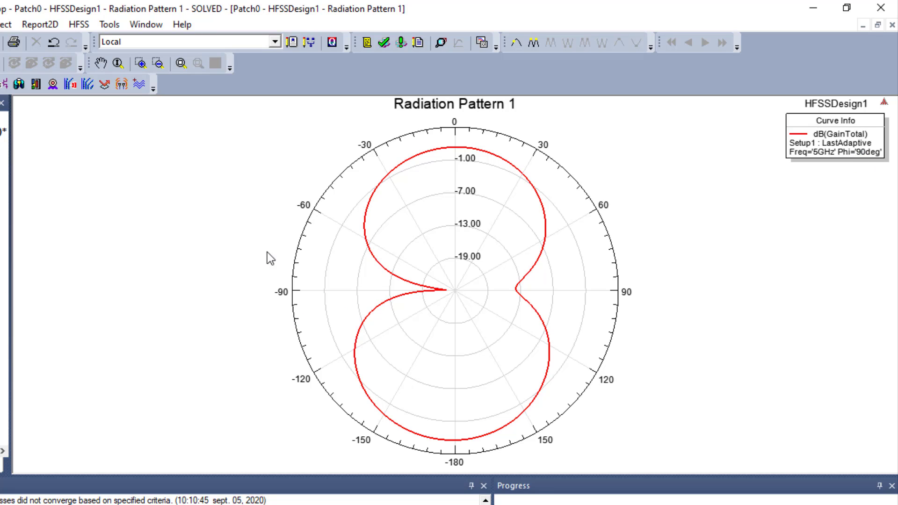
- Export the radiation pattern to the desktop (Bureau) as a post processor format .txt file named Polar_gain_HFSS
right_click(184, 295)
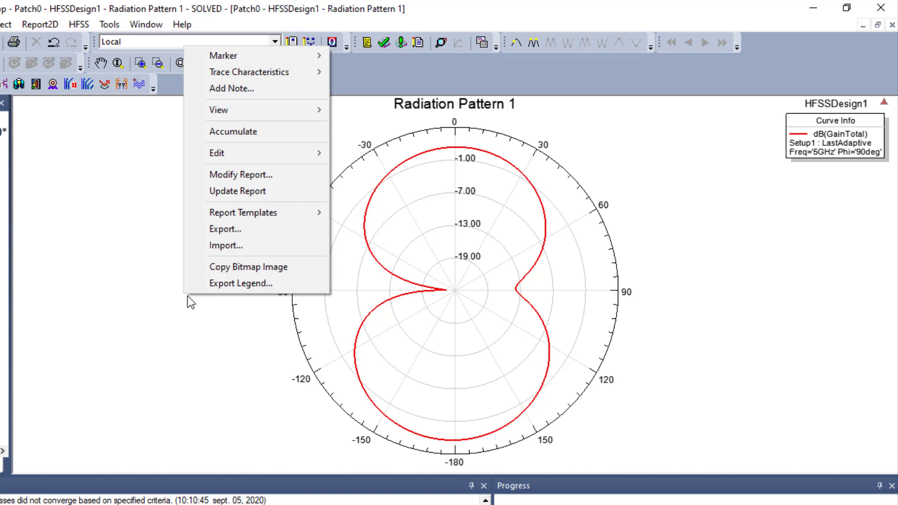
click(233, 233)
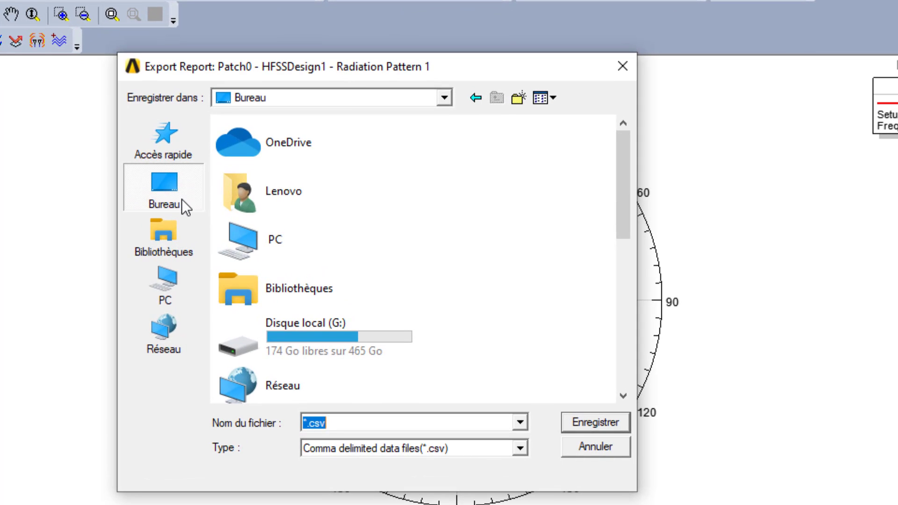
click(520, 448)
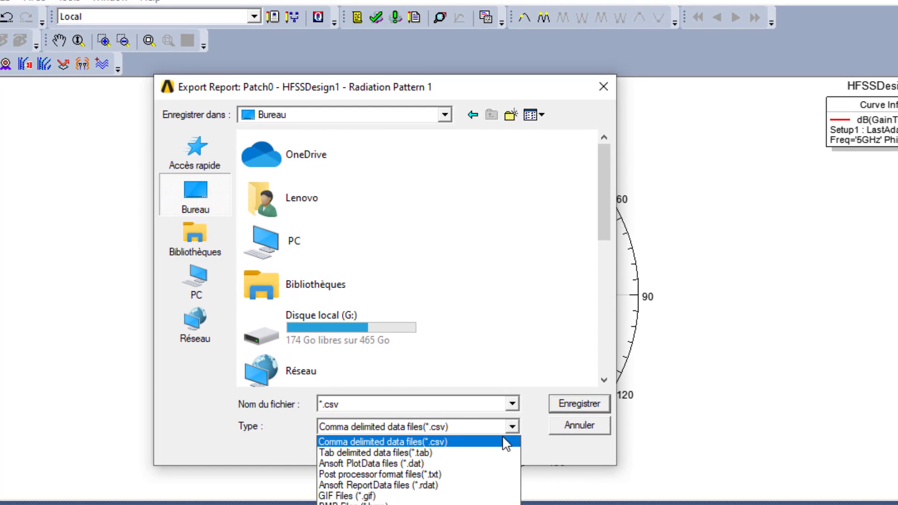
click(453, 474)
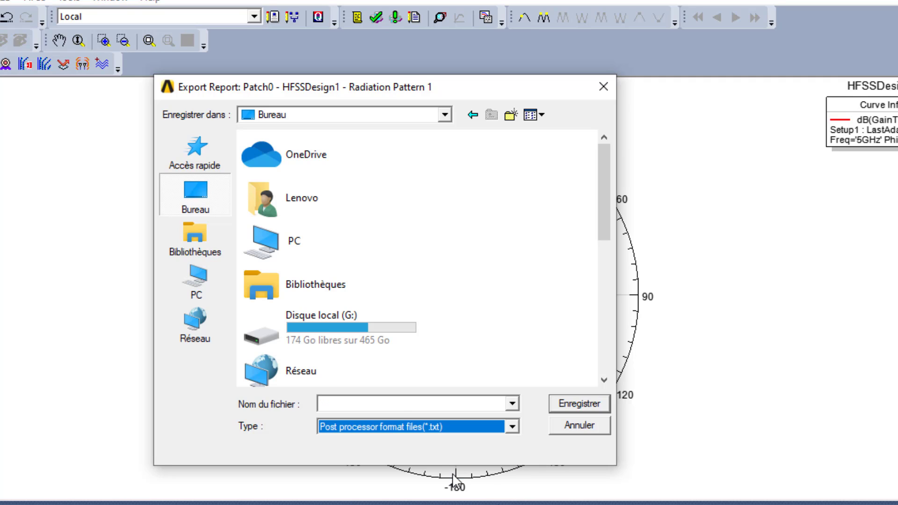
click(393, 401)
text(Polar_gain_HFSS)
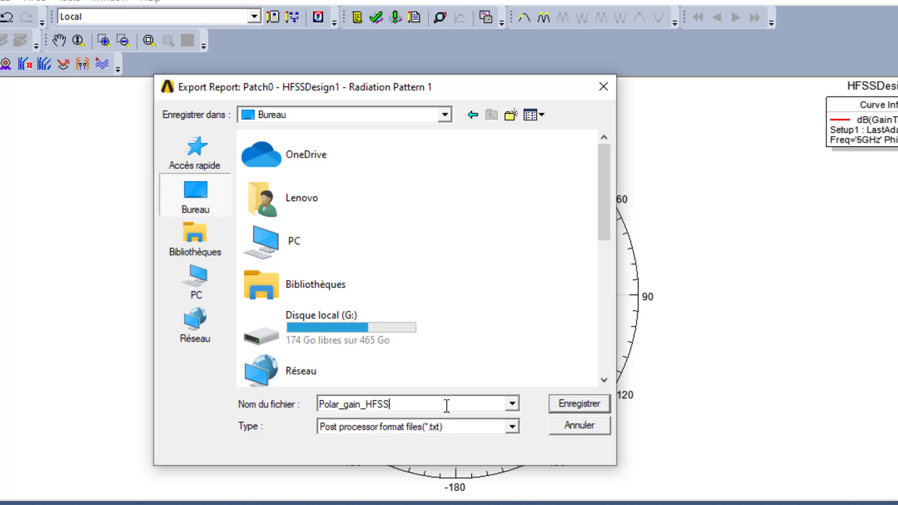
click(579, 404)
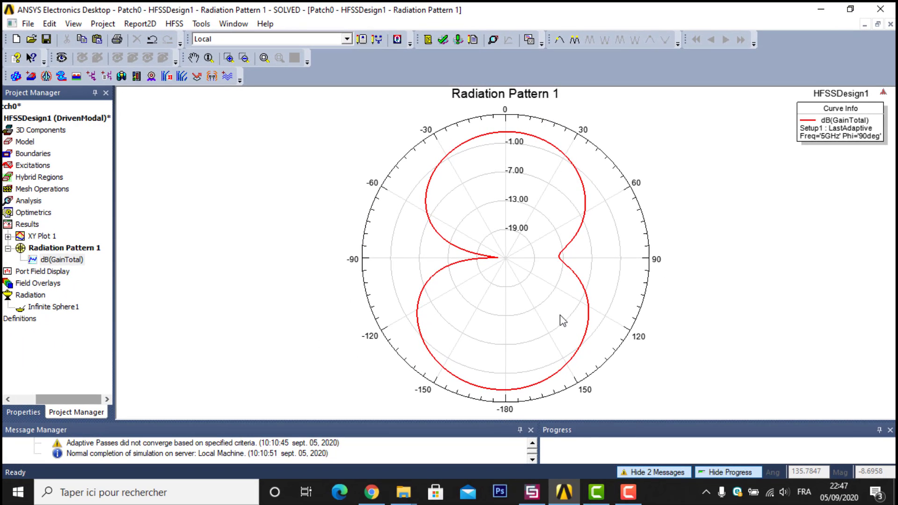
- Switch to CST Studio Suite and display the farfield (broadband) [2] result as a Realized Gain plot
click(539, 488)
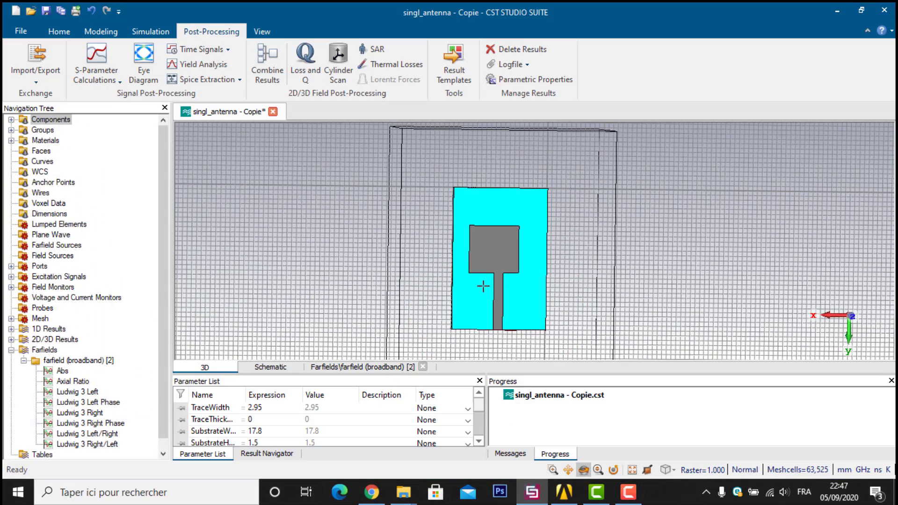
mouse_move(535, 290)
mouse_down()
mouse_move(746, 259)
mouse_move(608, 280)
mouse_move(670, 290)
mouse_move(463, 296)
mouse_up()
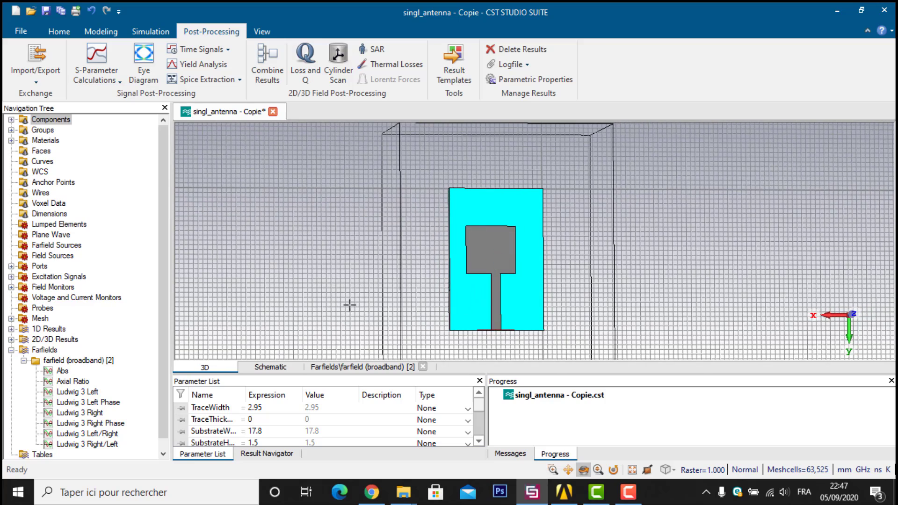
click(68, 364)
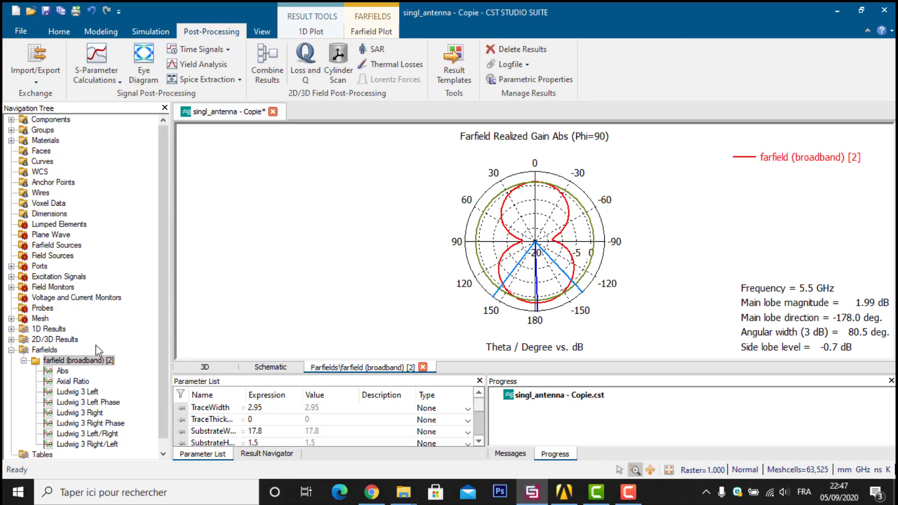
click(371, 31)
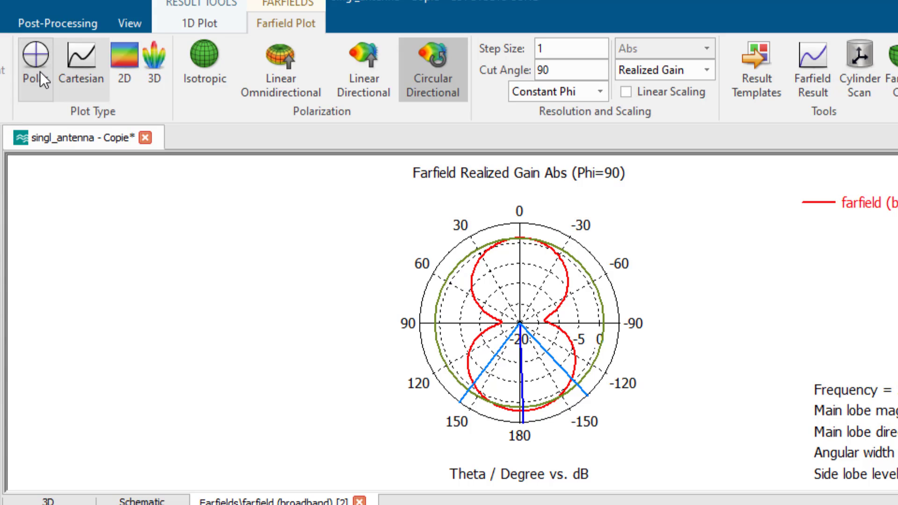
click(703, 68)
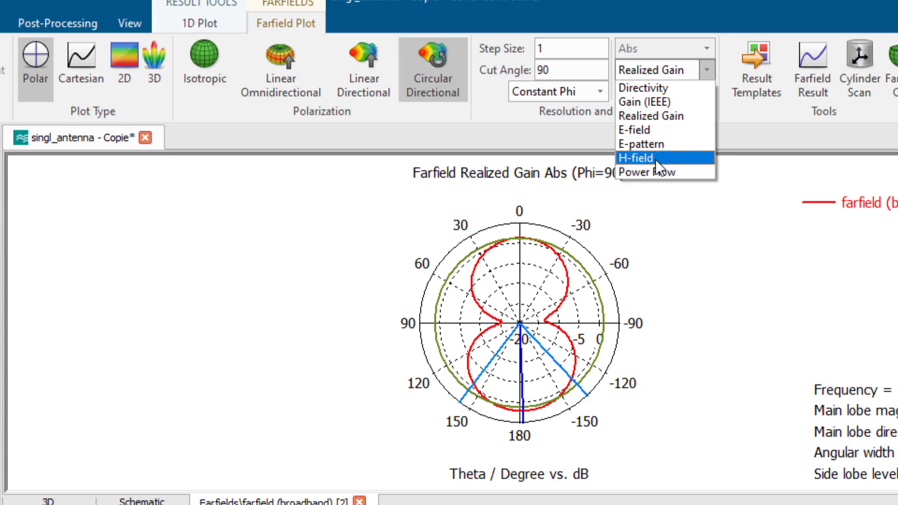
click(664, 118)
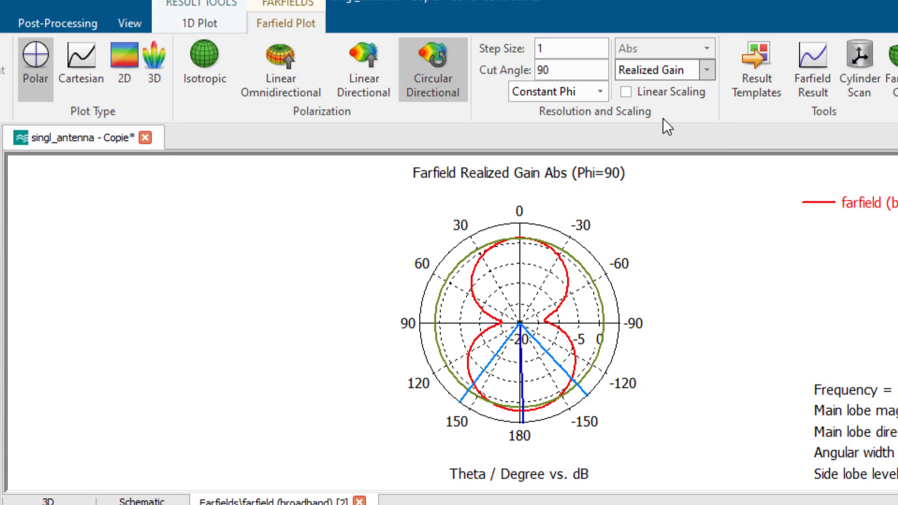
- Set the farfield plot's cut angle to 0 for the constant Phi cut
double_click(555, 70)
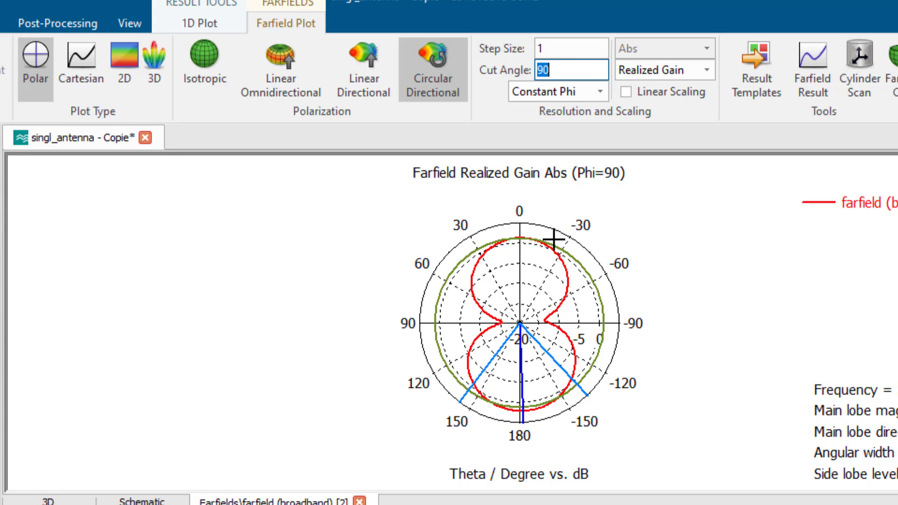
text(0)
key(Return)
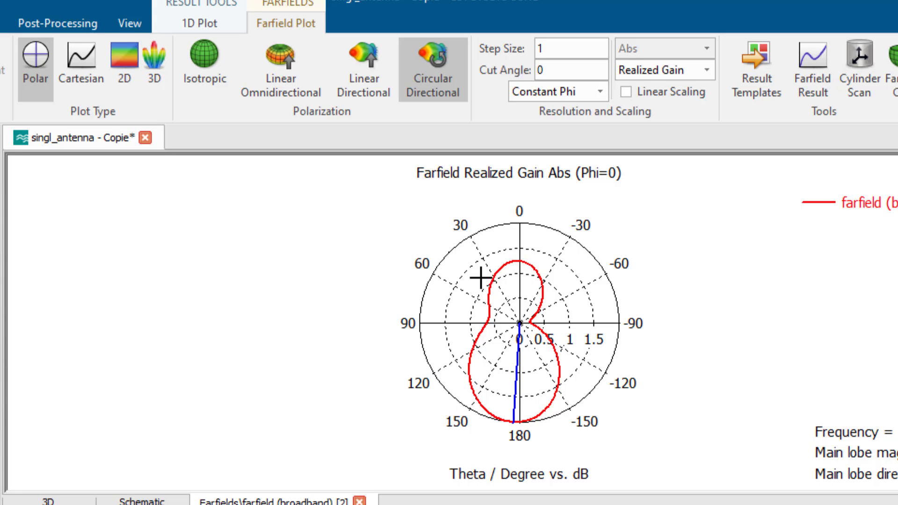
- Set the cut angle of the constant Phi realized gain plot to 90
click(538, 69)
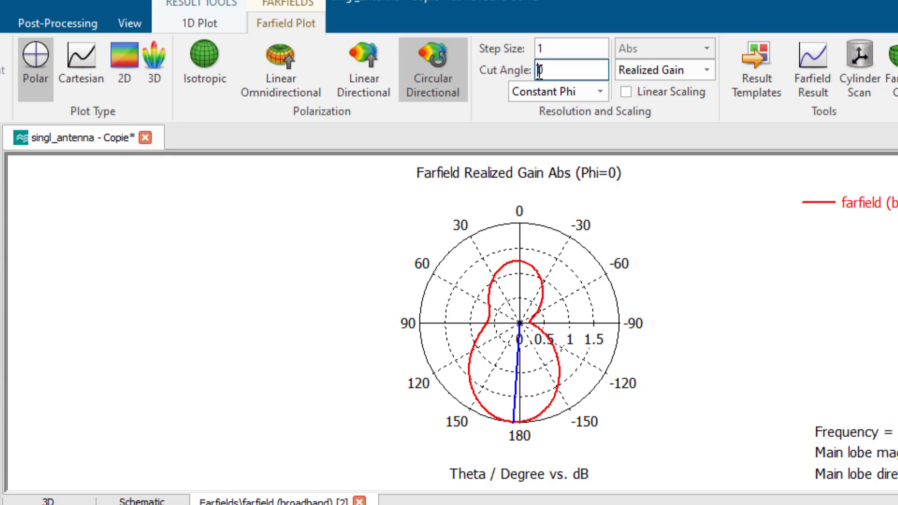
text(9)
key(Return)
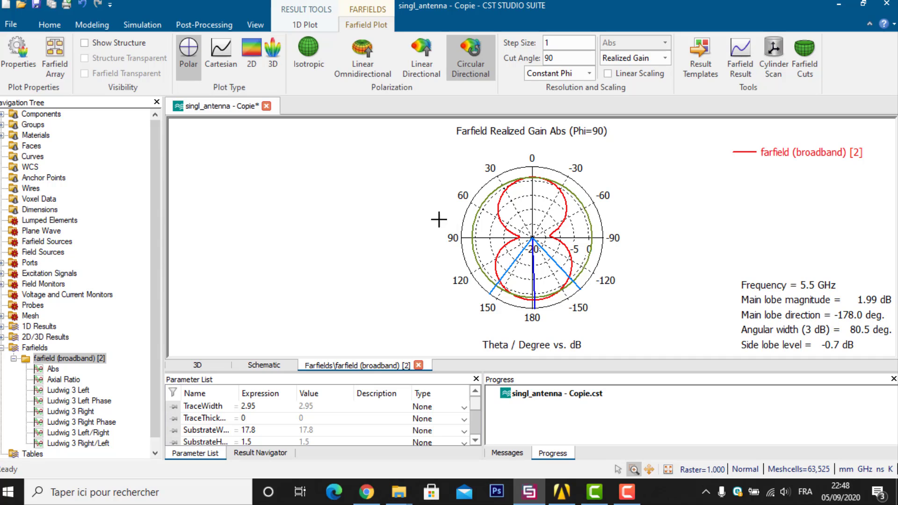
- Export the farfield plot data as an ASCII .txt file named Polar_gain_CST on the desktop (Bureau)
click(205, 26)
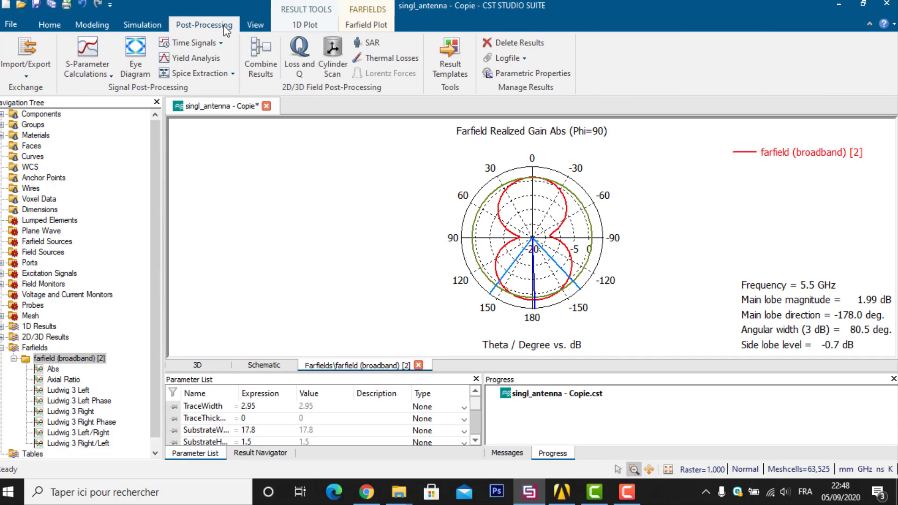
click(32, 72)
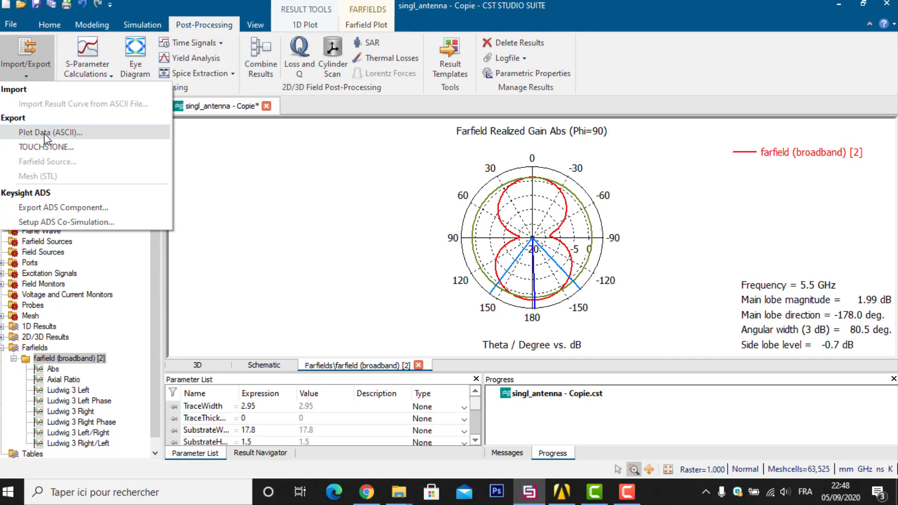
click(75, 134)
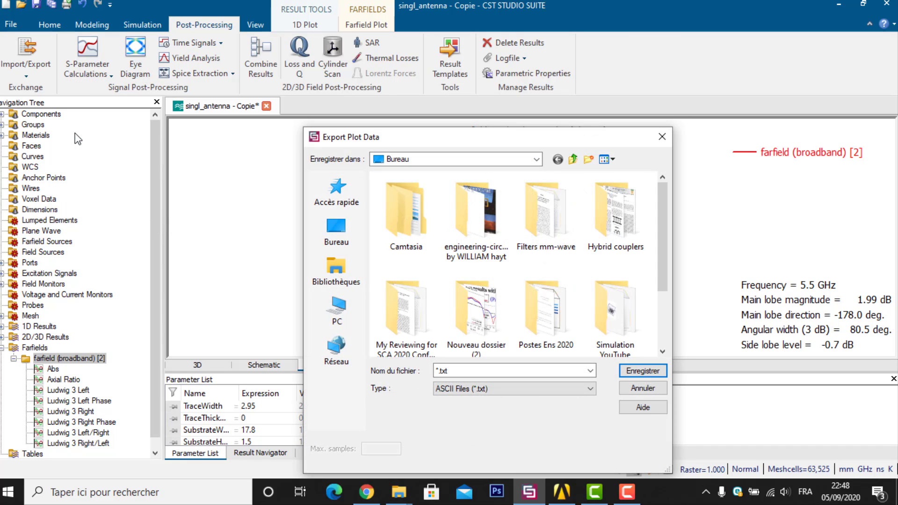
click(344, 240)
double_click(445, 371)
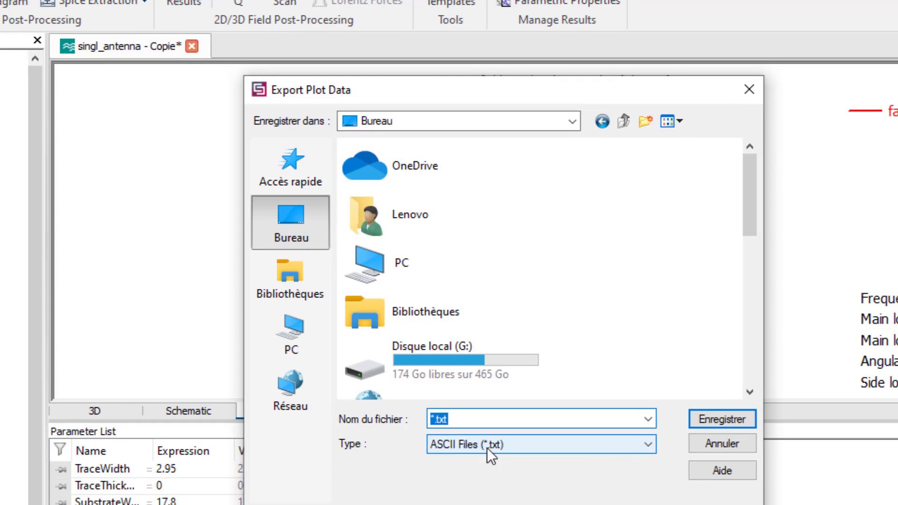
click(434, 409)
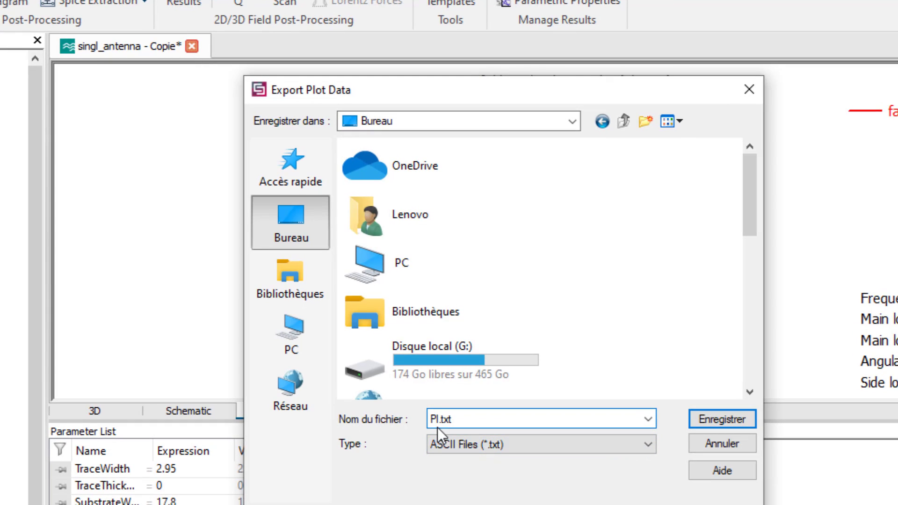
text(Polar_gain_CST)
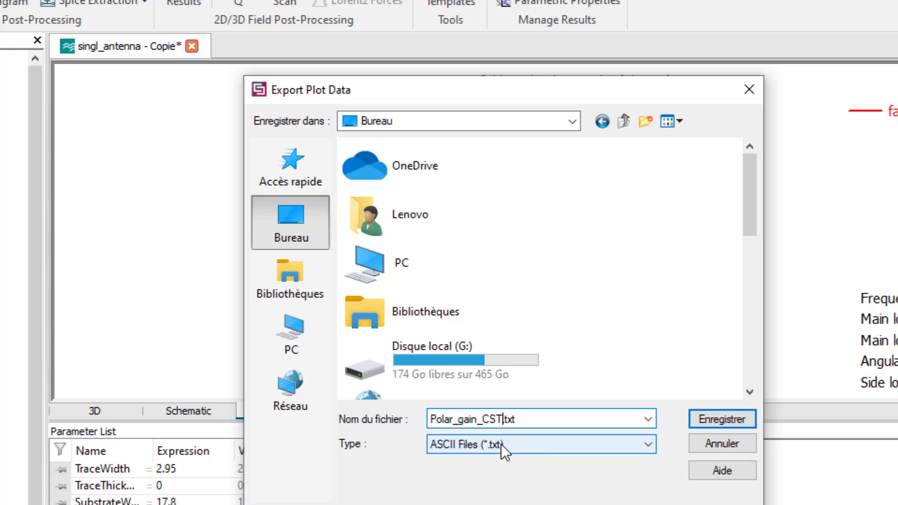
click(712, 418)
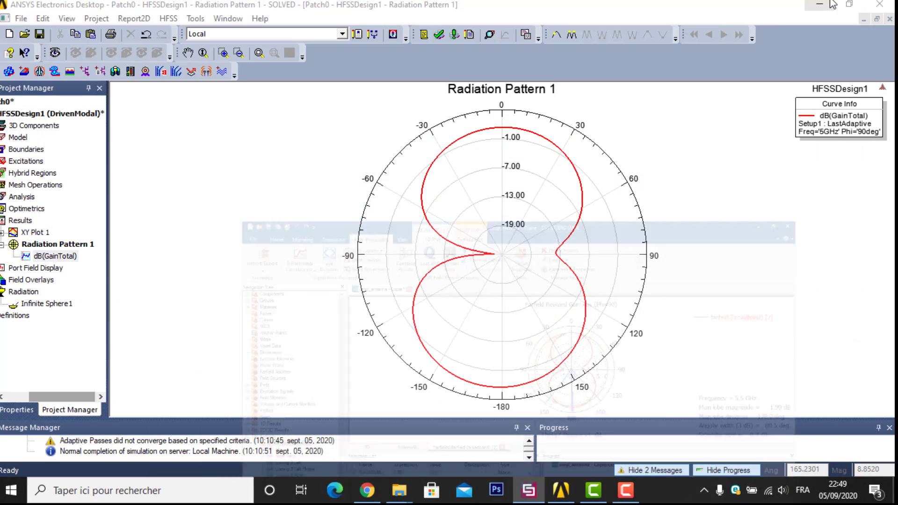
- Minimize the open program windows and move the Polar_gain_HFSS and Polar_gain_CST files side by side onto an empty desktop area
click(833, 5)
click(833, 6)
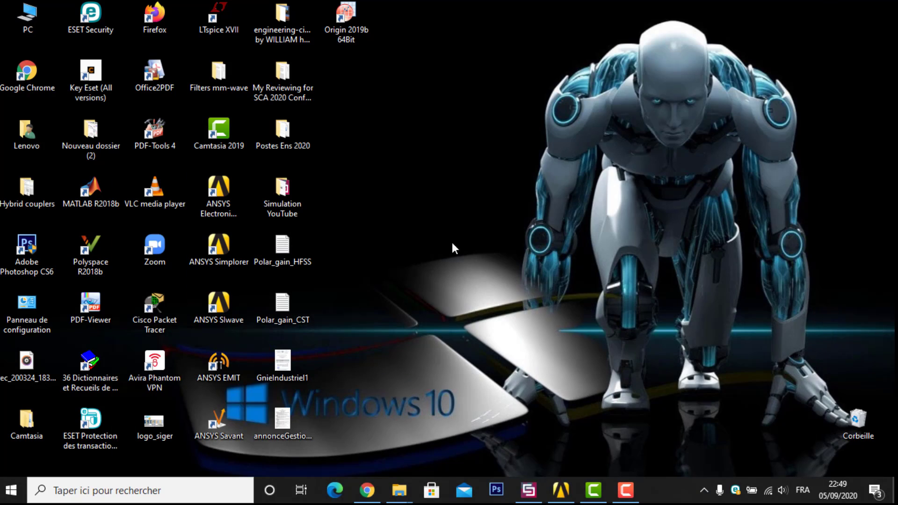
drag(310, 265, 556, 150)
click(309, 304)
drag(285, 306, 617, 140)
- Open Polar_gain_HFSS in Notepad, examine its Theta and dB(GainTotal) column headings, and close the file
click(541, 137)
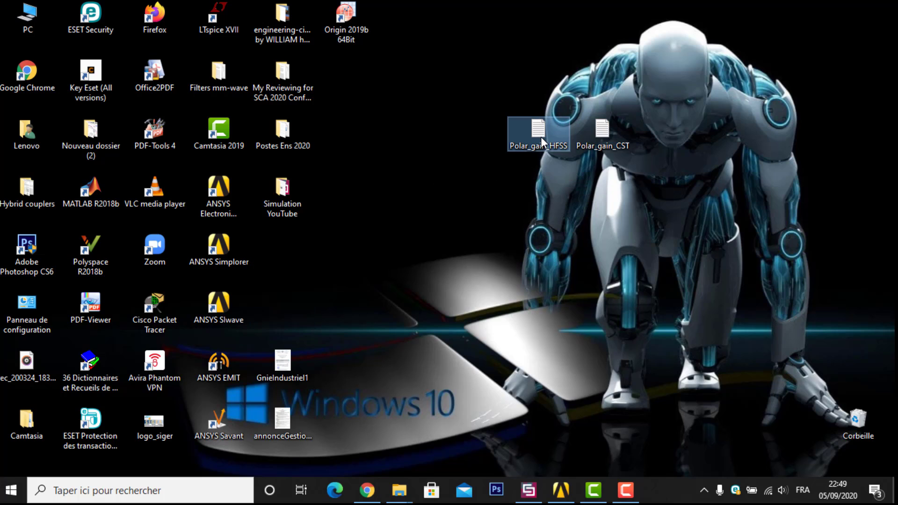
double_click(541, 136)
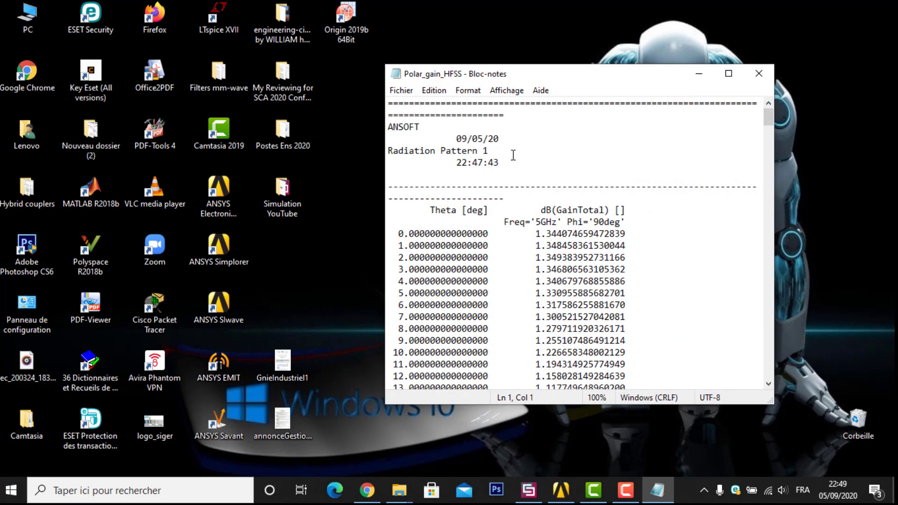
click(729, 74)
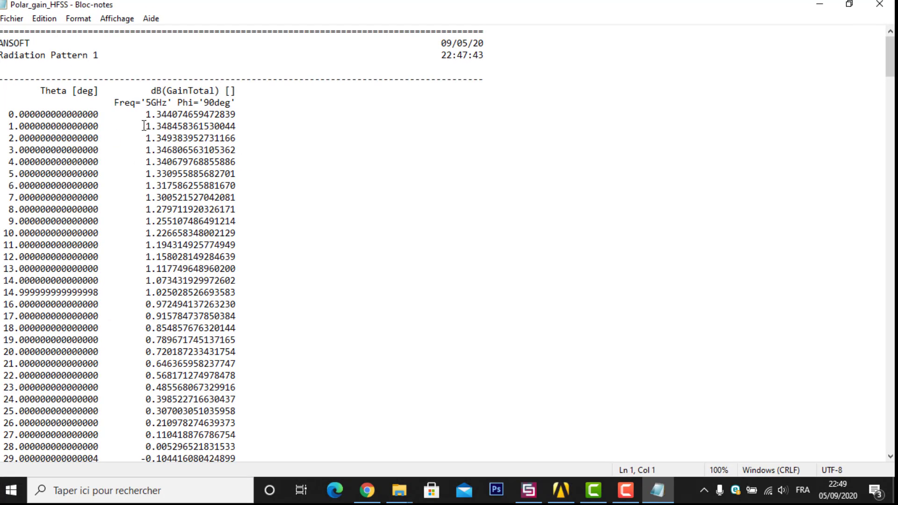
drag(40, 91, 96, 89)
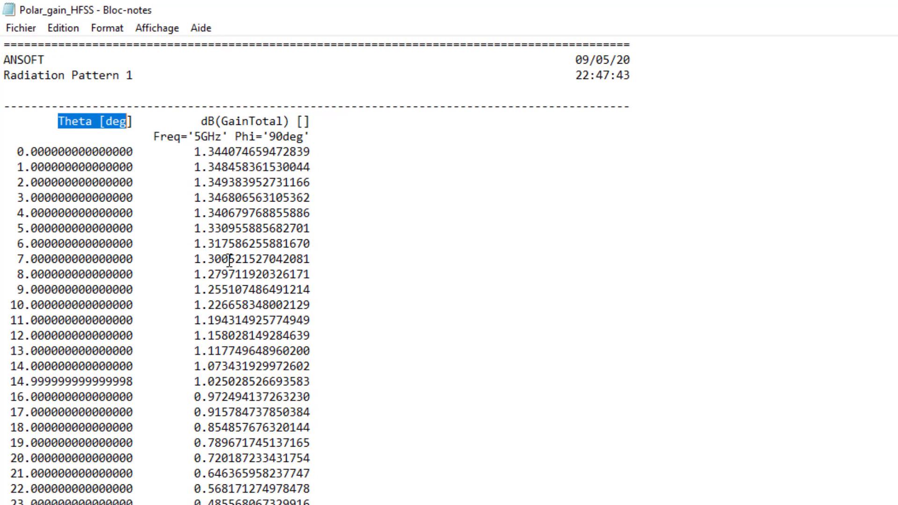
drag(223, 121, 284, 121)
drag(201, 121, 216, 122)
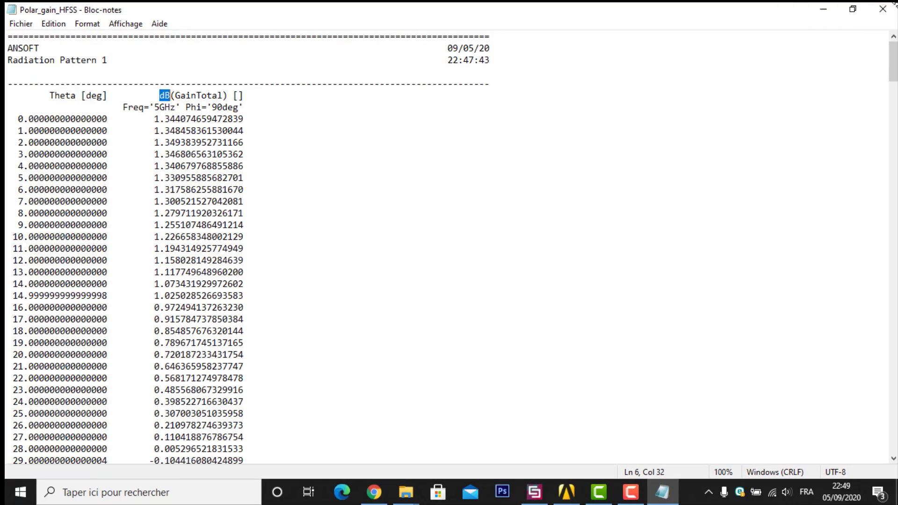
click(879, 12)
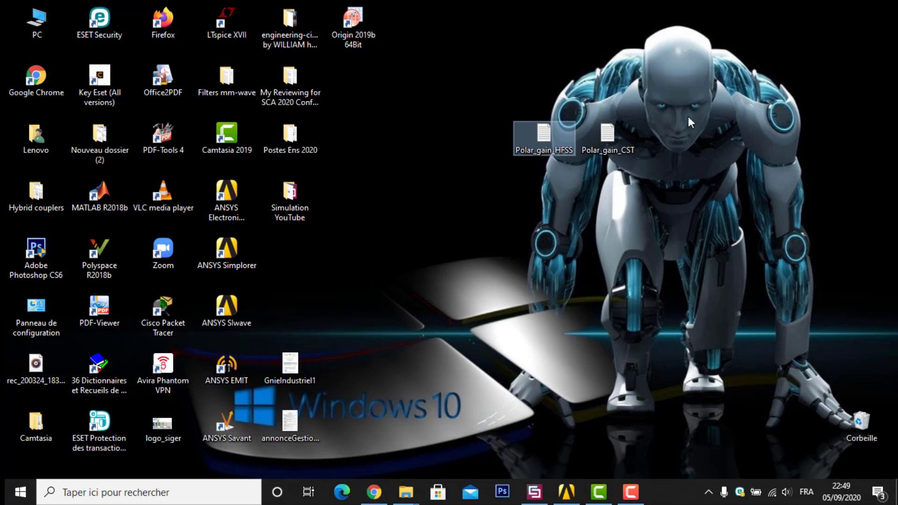
- Open Polar_gain_CST in Notepad, examine its Abs(Grlz) column in dB, and close the file
double_click(622, 137)
click(731, 76)
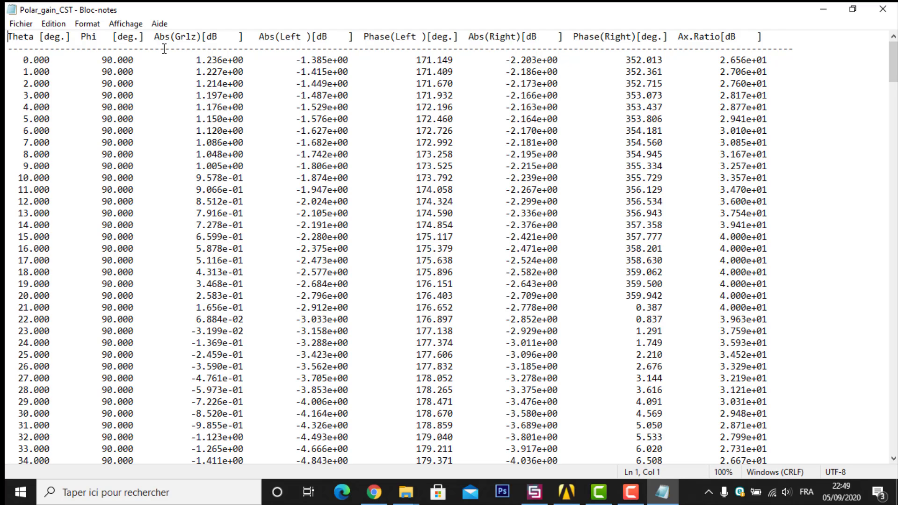
drag(156, 37, 217, 43)
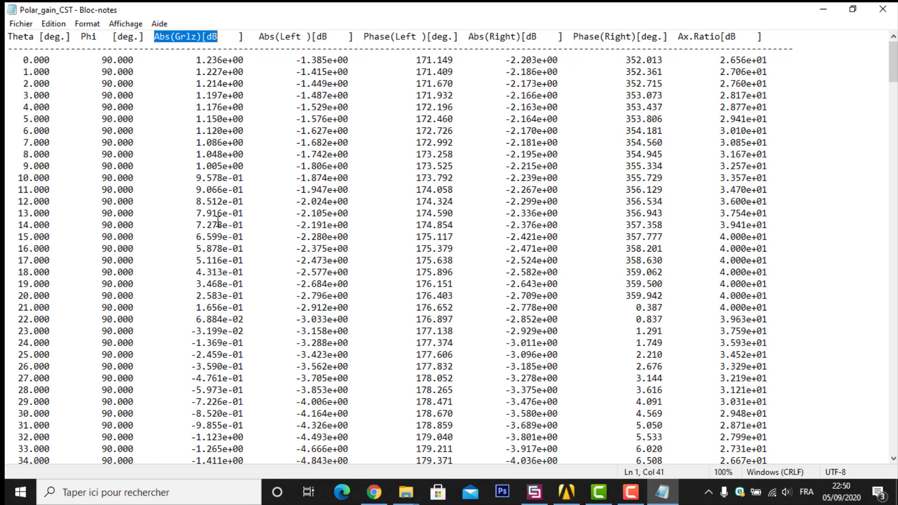
click(883, 9)
click(512, 78)
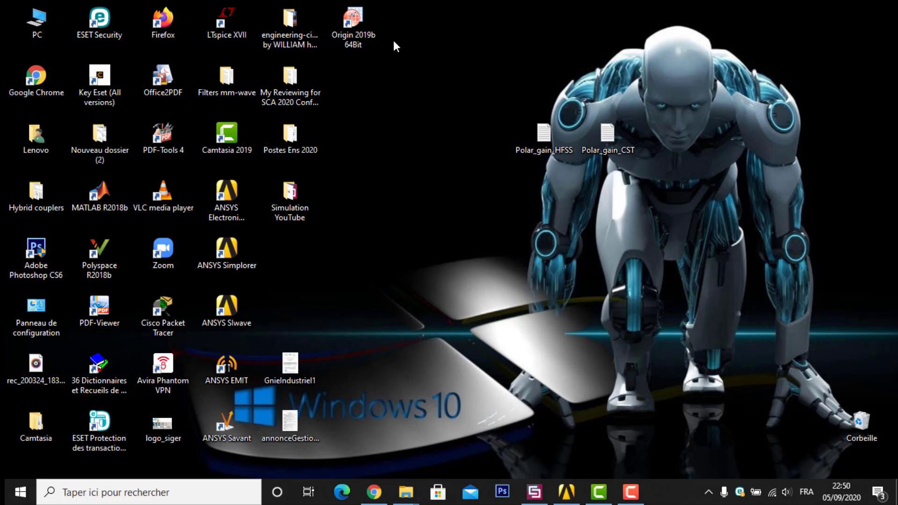
- Launch Origin 2019b 64Bit, create a workbook from the OneXManyY system template, and maximize it
right_click(353, 41)
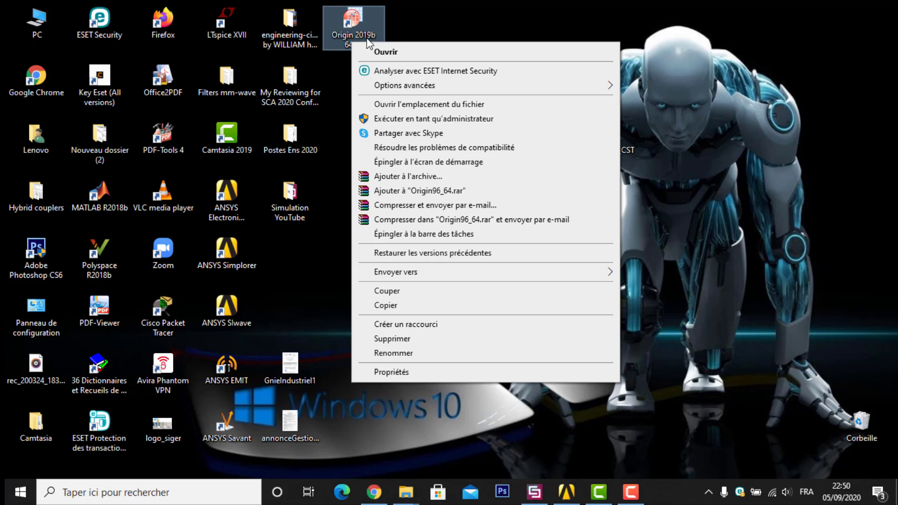
click(384, 52)
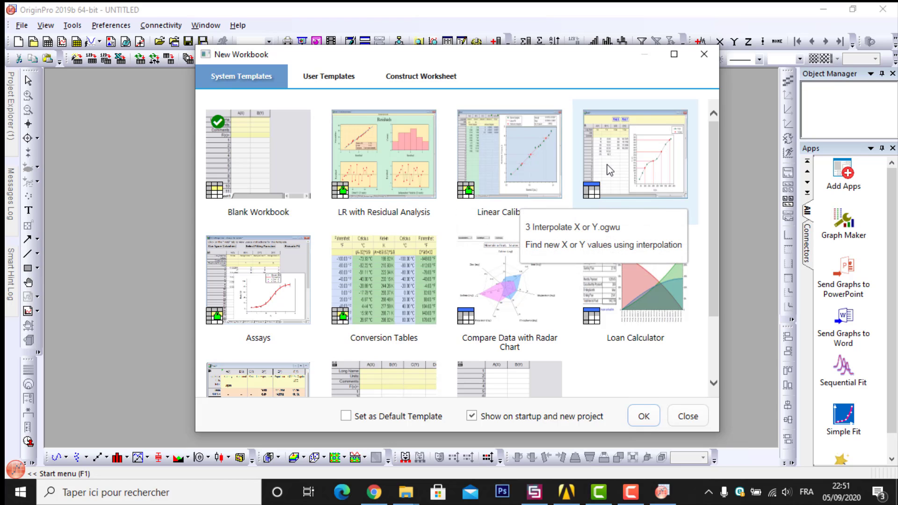
scroll(610, 171, down, 3)
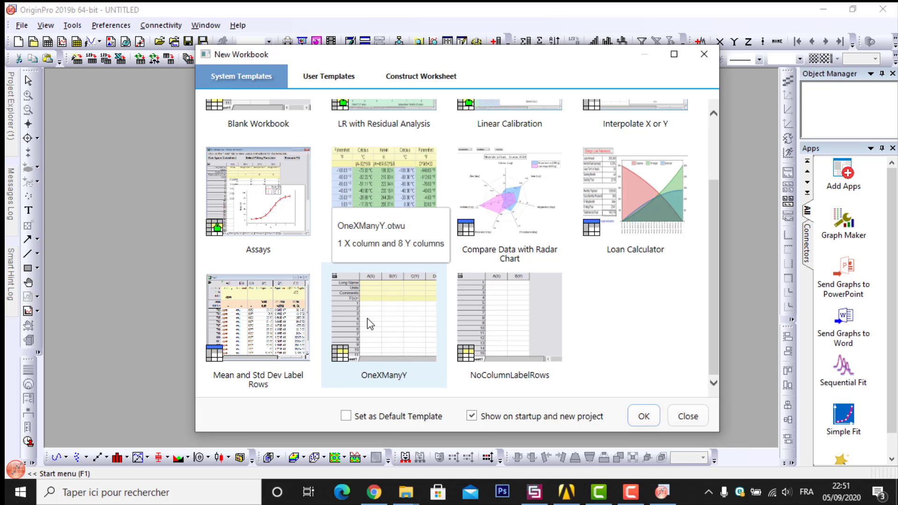
click(396, 334)
click(634, 421)
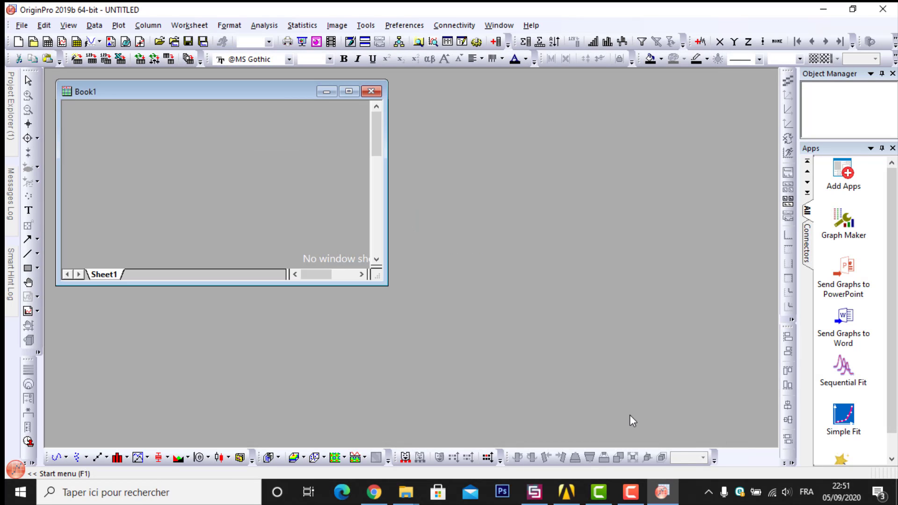
click(349, 91)
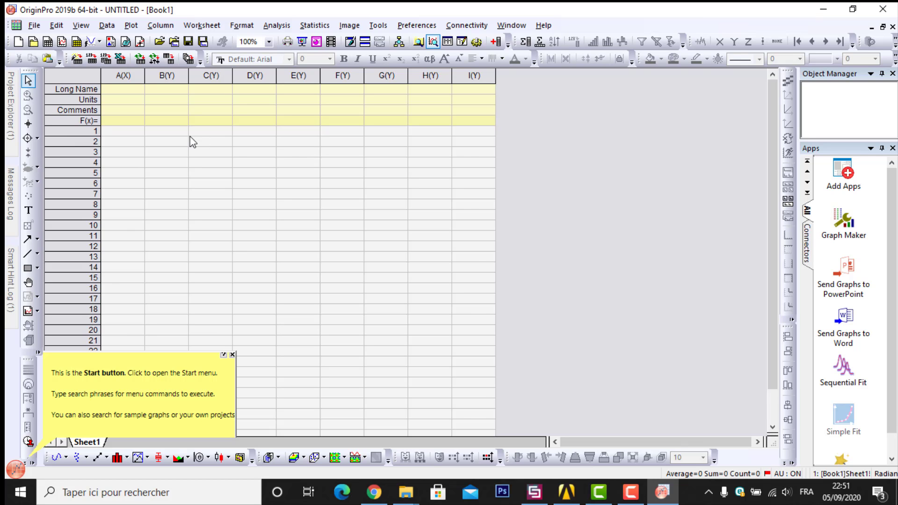
- Import Polar_gain_HFSS.txt from the desktop into the worksheet as ASCII data using the Import Wizard
click(107, 25)
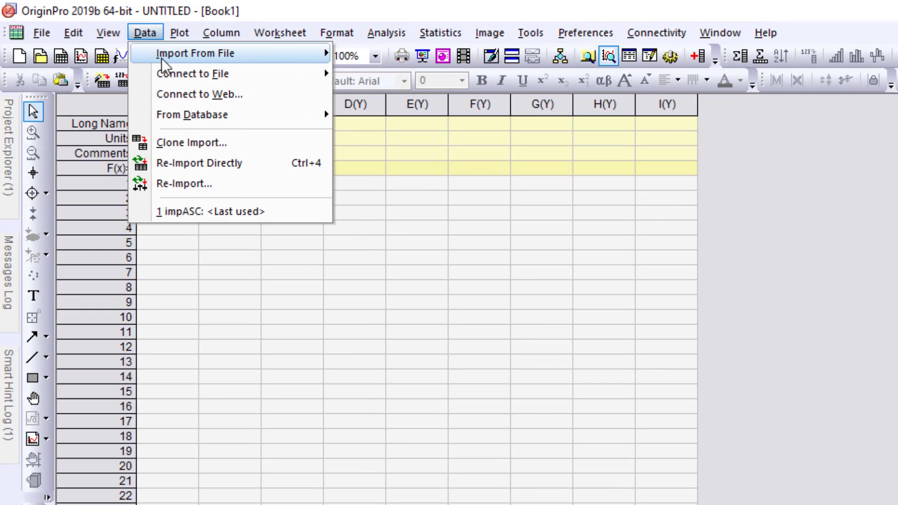
mouse_move(187, 49)
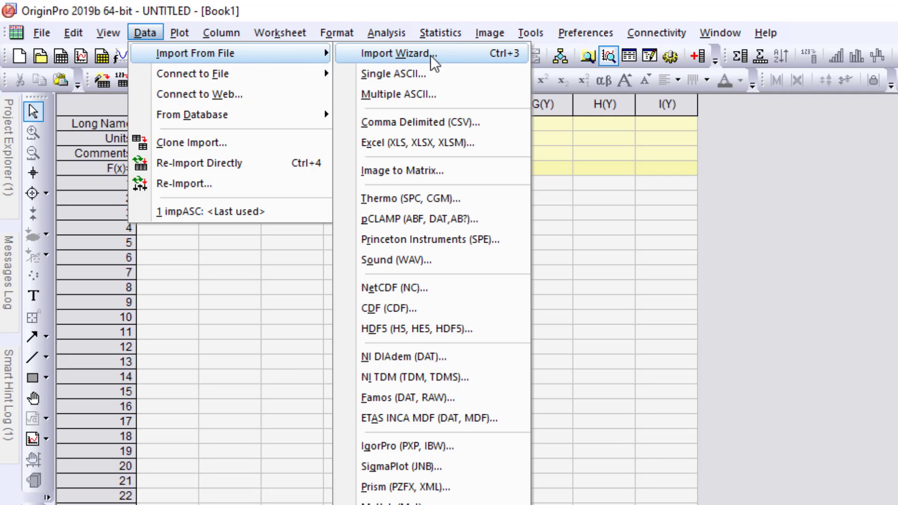
click(442, 54)
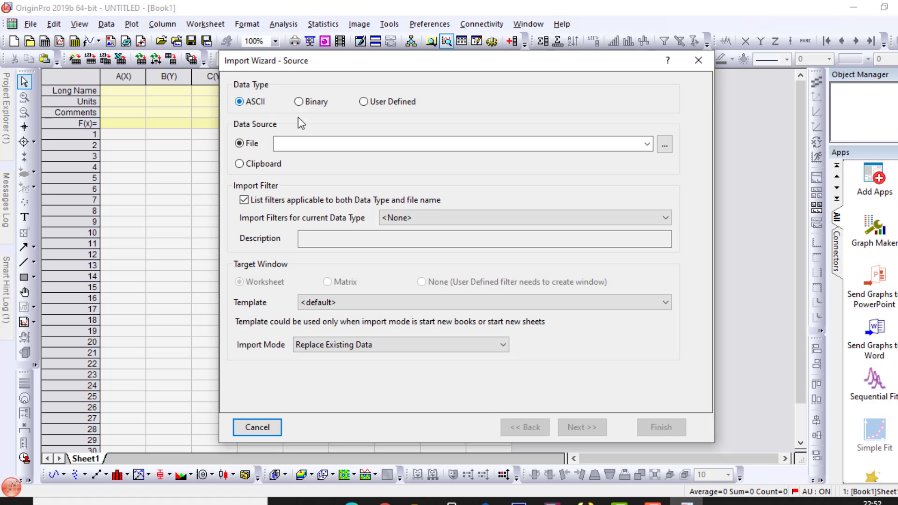
click(664, 147)
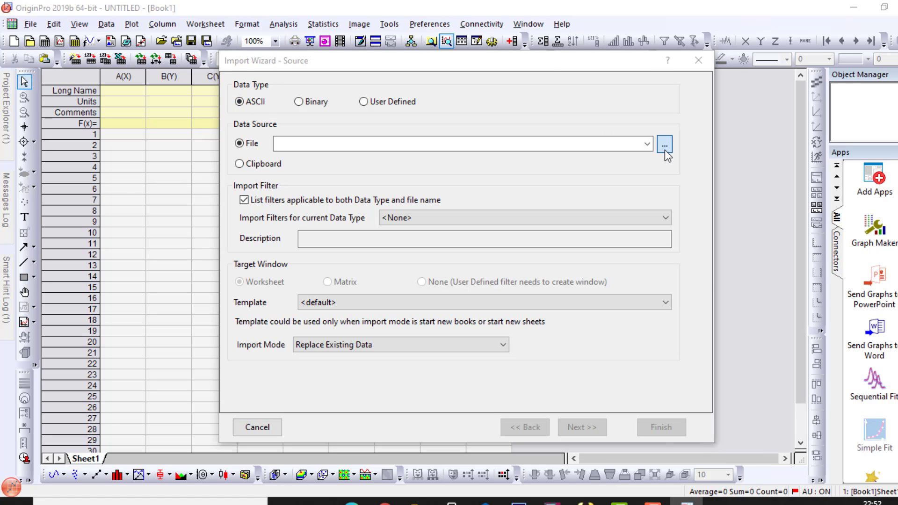
scroll(567, 189, down, 2)
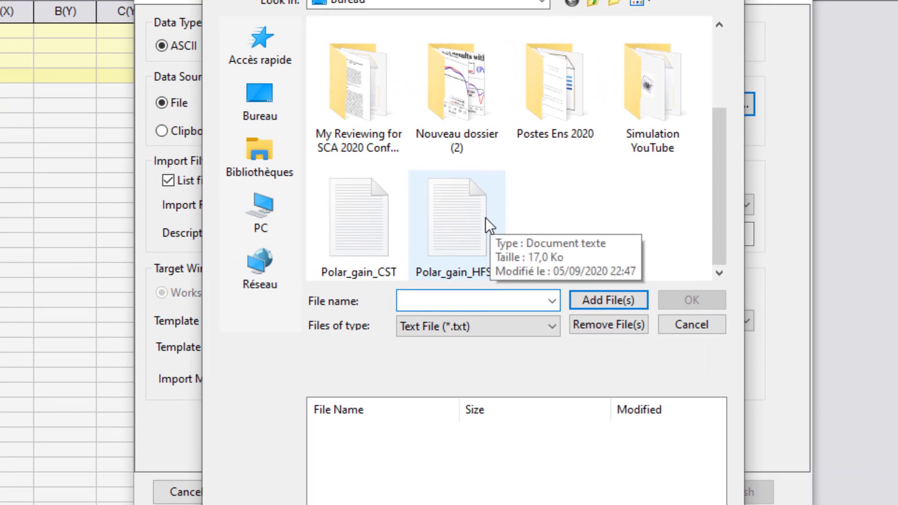
click(486, 218)
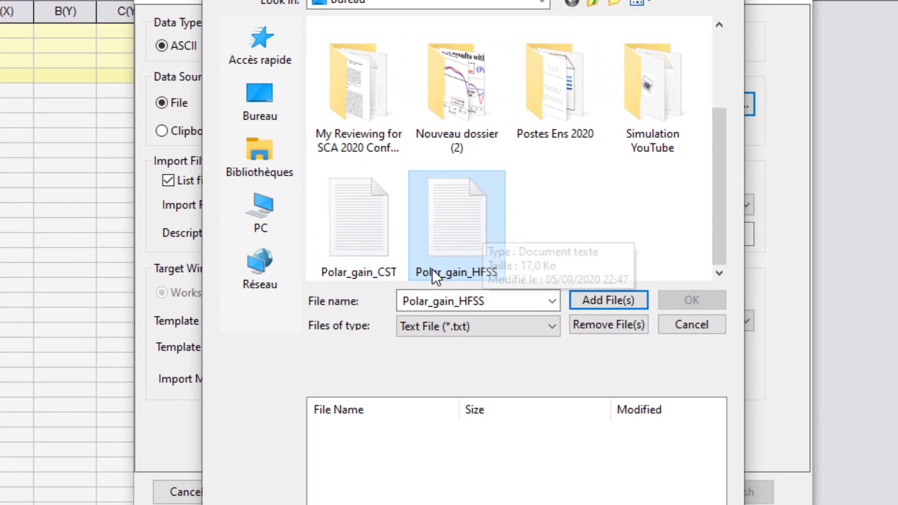
click(608, 300)
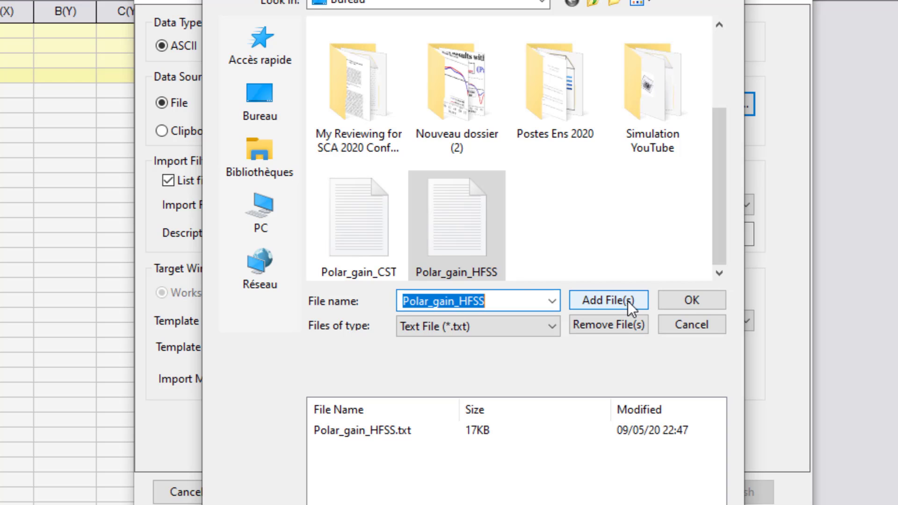
click(442, 434)
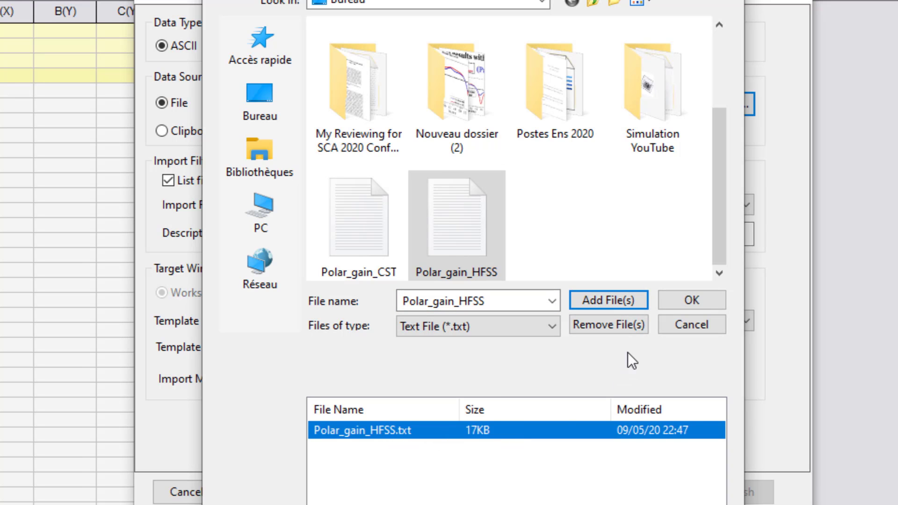
click(701, 302)
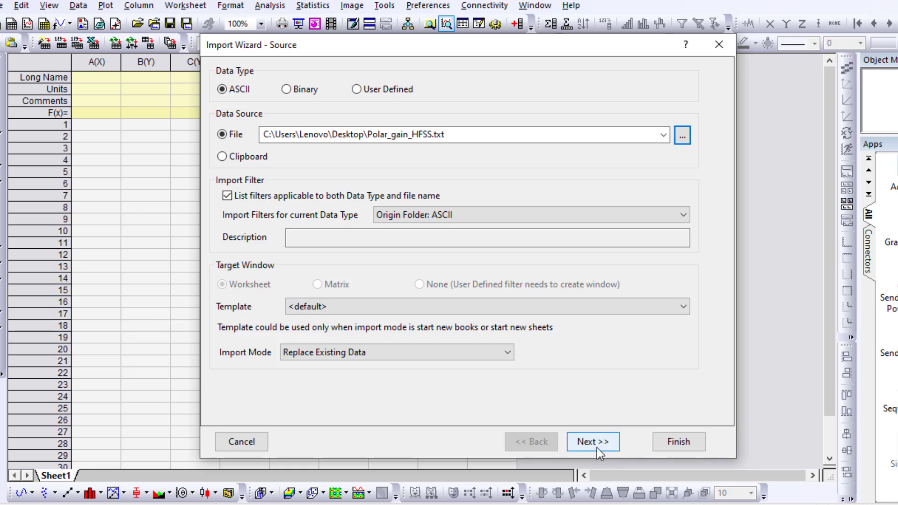
click(600, 451)
click(675, 442)
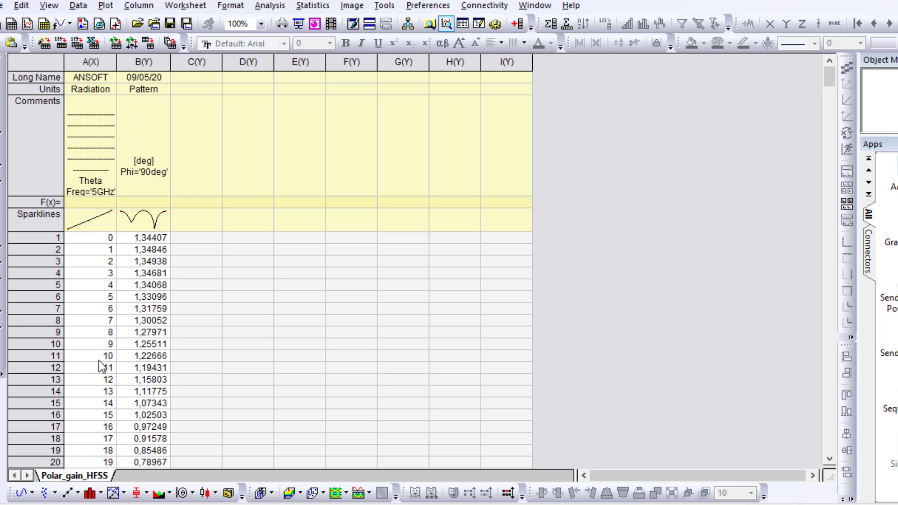
- Label column A of the HFSS worksheet with the long name Theta and the units degree
click(95, 63)
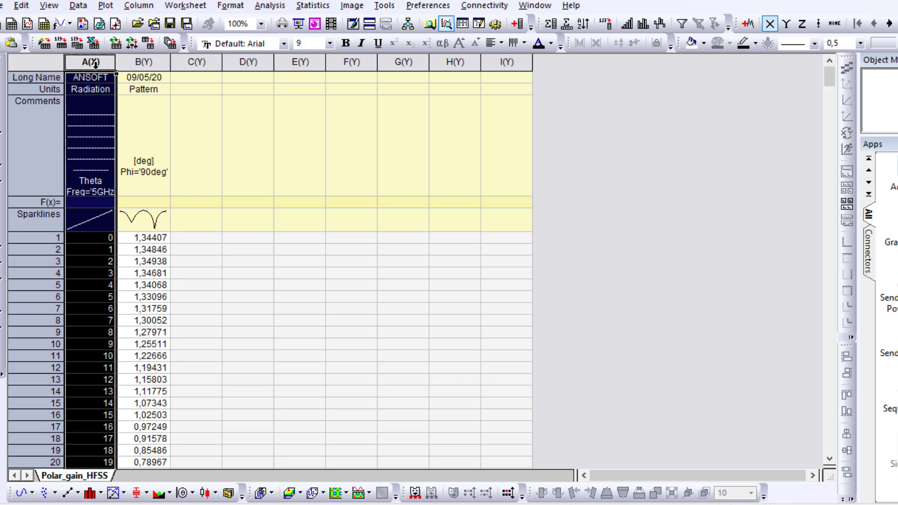
click(143, 63)
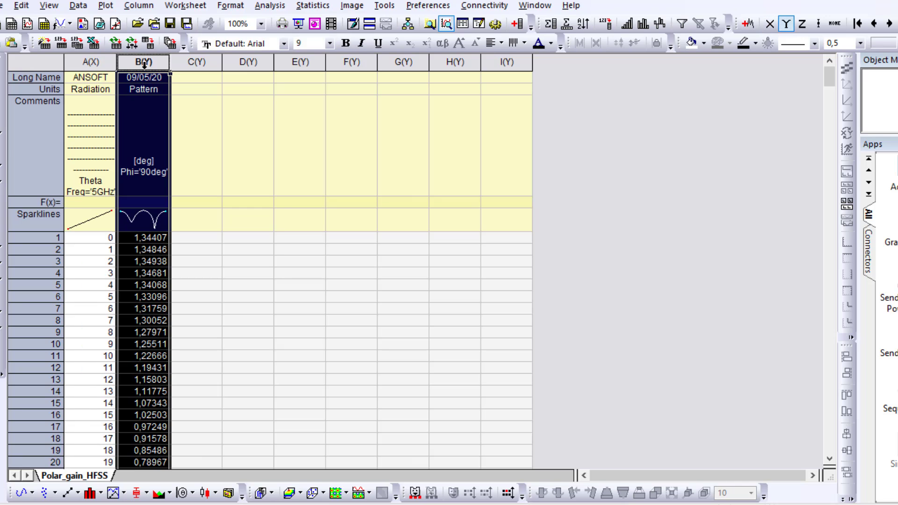
double_click(105, 77)
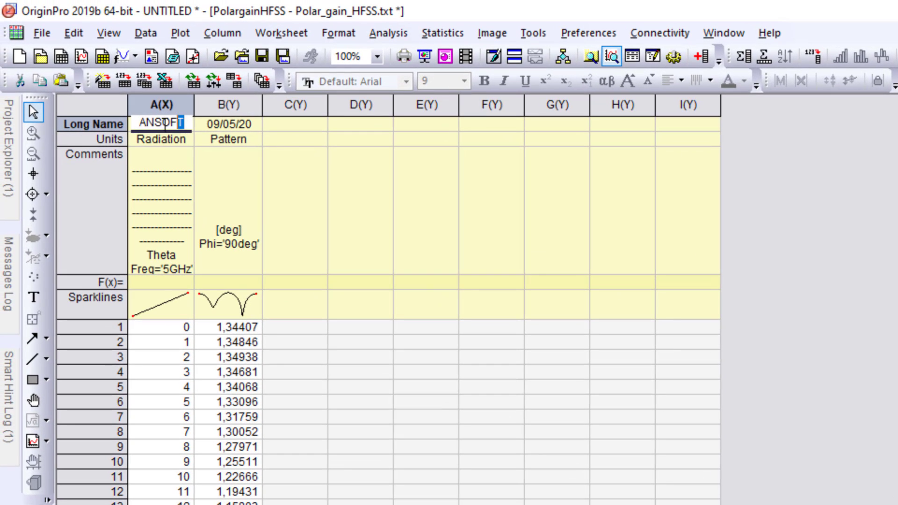
drag(164, 125, 138, 123)
text(Theta)
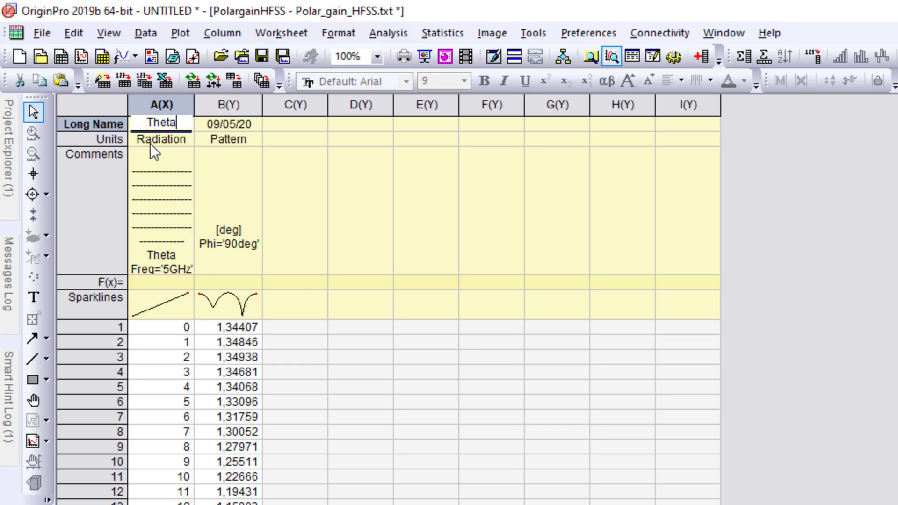
double_click(155, 138)
drag(187, 133, 154, 138)
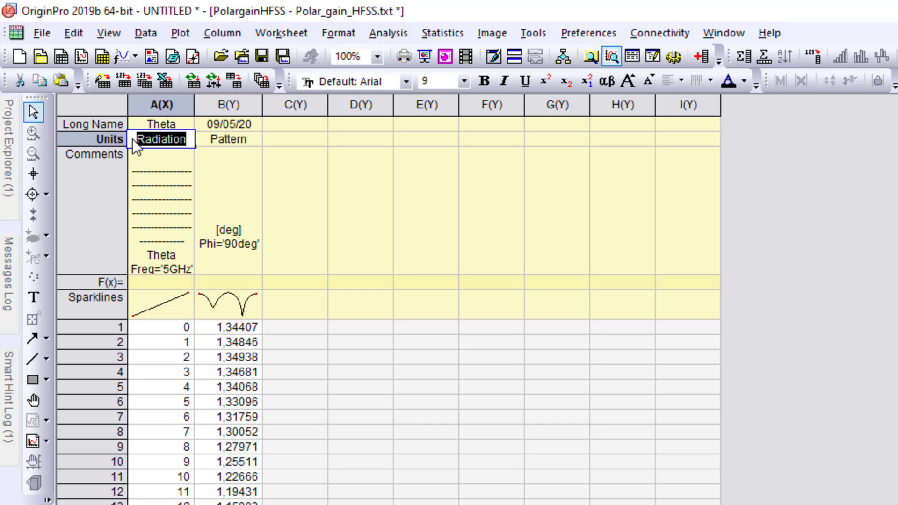
text(degree)
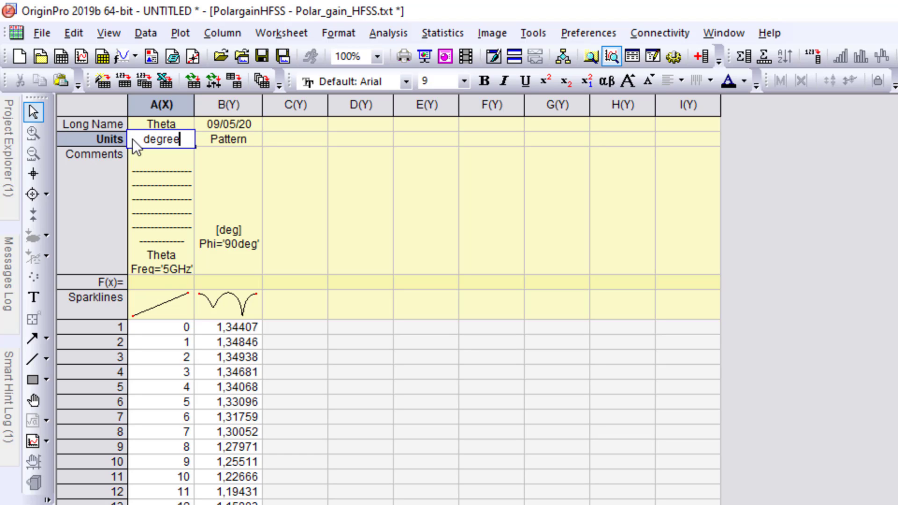
- Replace the imported header text in column A's comments with HFSS
click(156, 223)
double_click(188, 266)
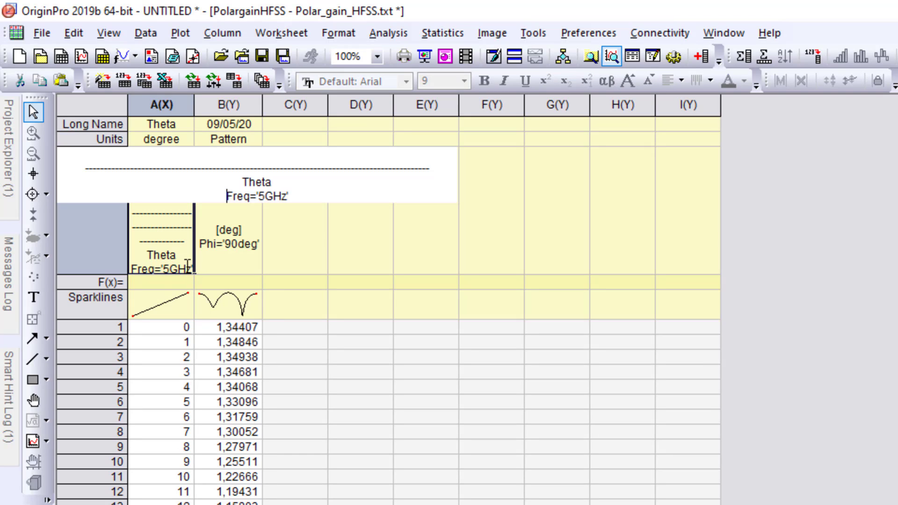
drag(221, 190, 435, 157)
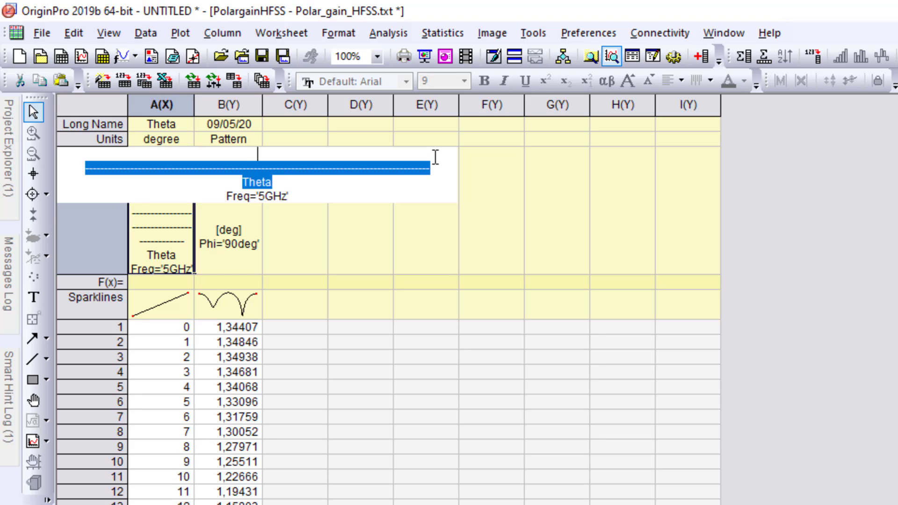
key(Delete)
key(Delete)
key(Delete)
key(Delete)
key(Delete)
key(Delete)
key(Delete)
key(Delete)
key(Delete)
key(Delete)
key(Delete)
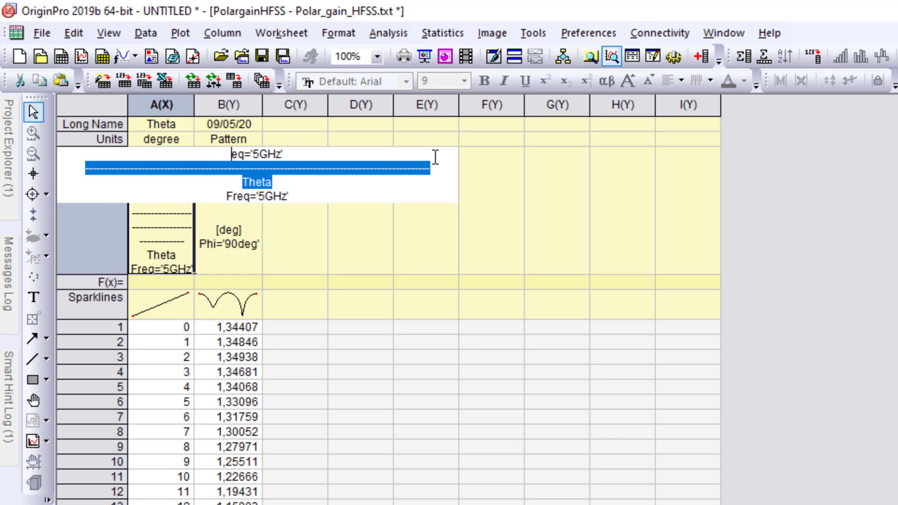
text(HFSS)
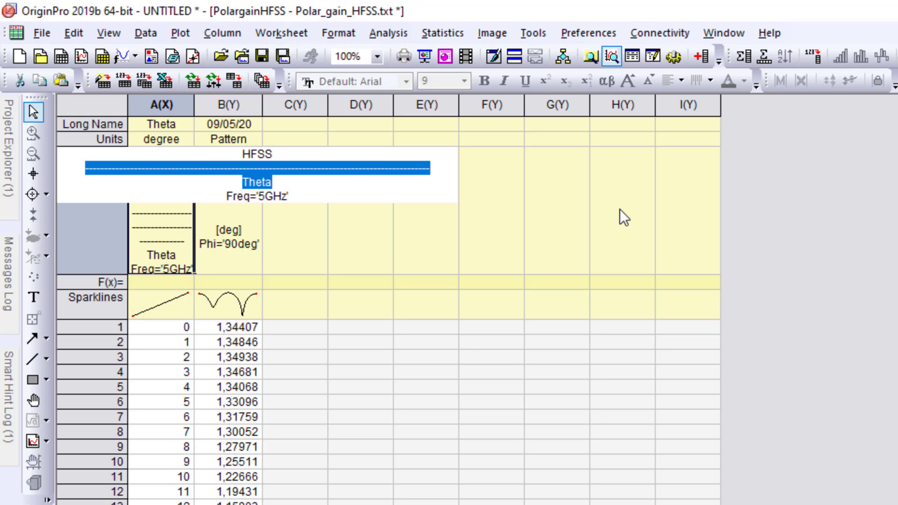
click(624, 217)
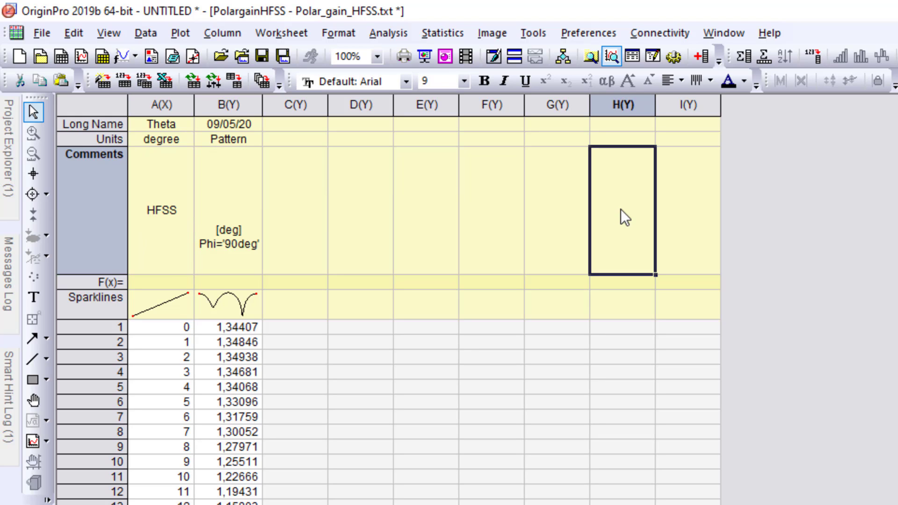
- Label column B of the HFSS worksheet with the long name Gain and the units dB
click(232, 123)
click(232, 123)
drag(257, 123, 204, 122)
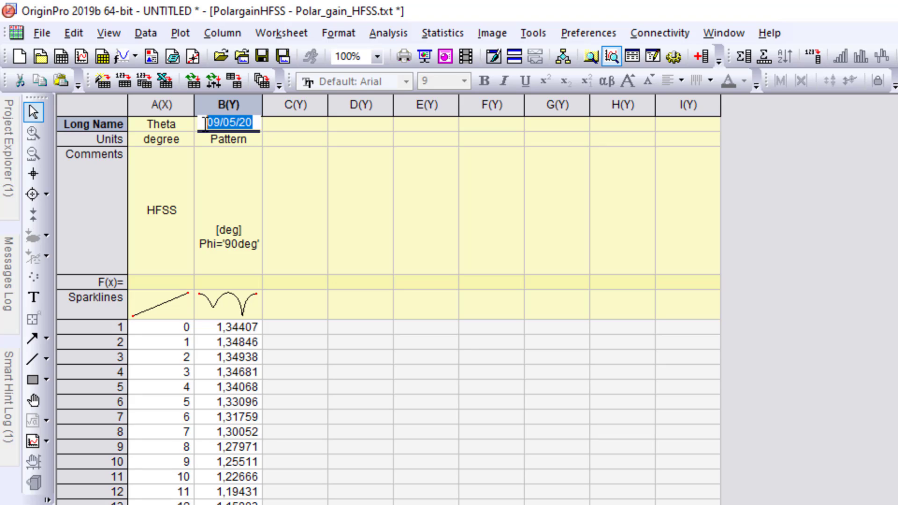
text(Gai)
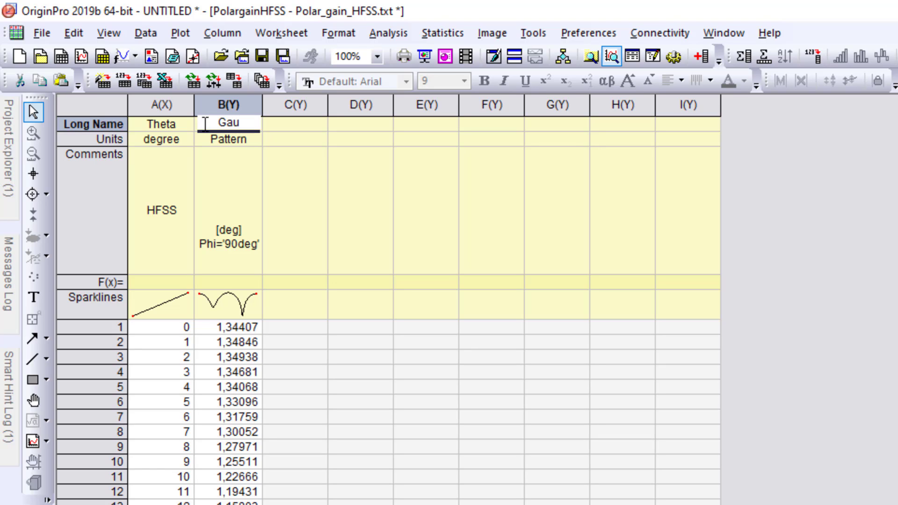
text(n)
click(241, 139)
click(201, 141)
text(dB)
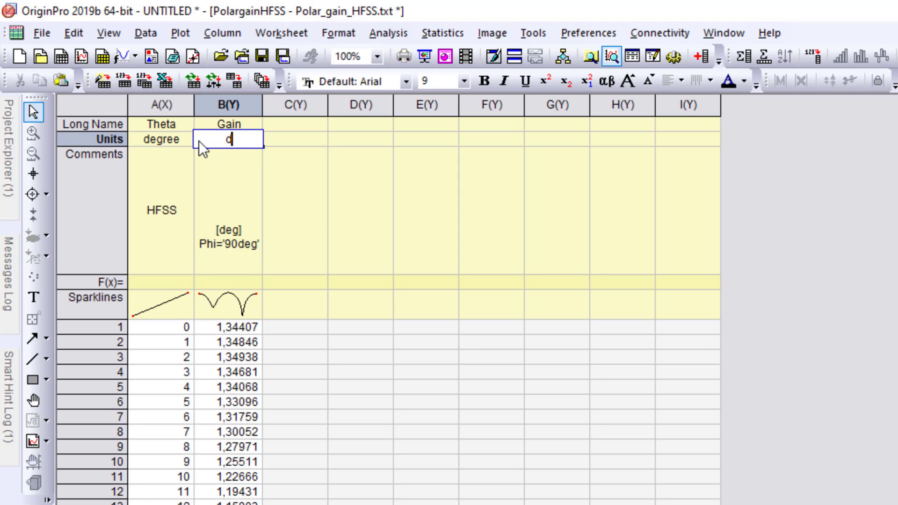
- Replace the imported text in column B's comments with HFSS
double_click(221, 209)
drag(219, 179, 262, 195)
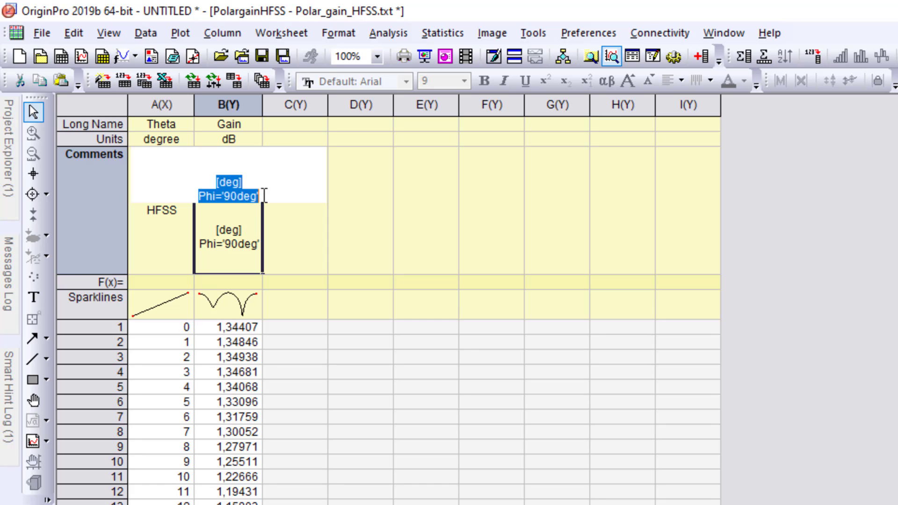
text(HFSS)
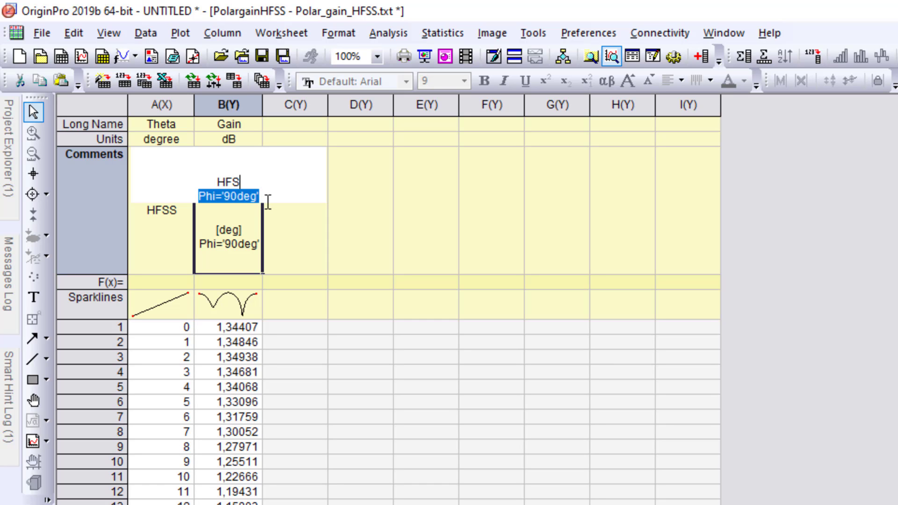
click(277, 200)
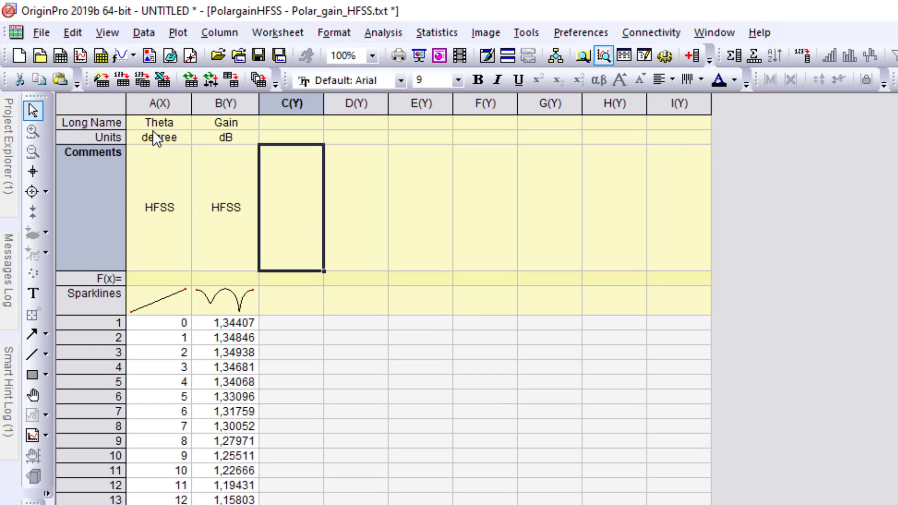
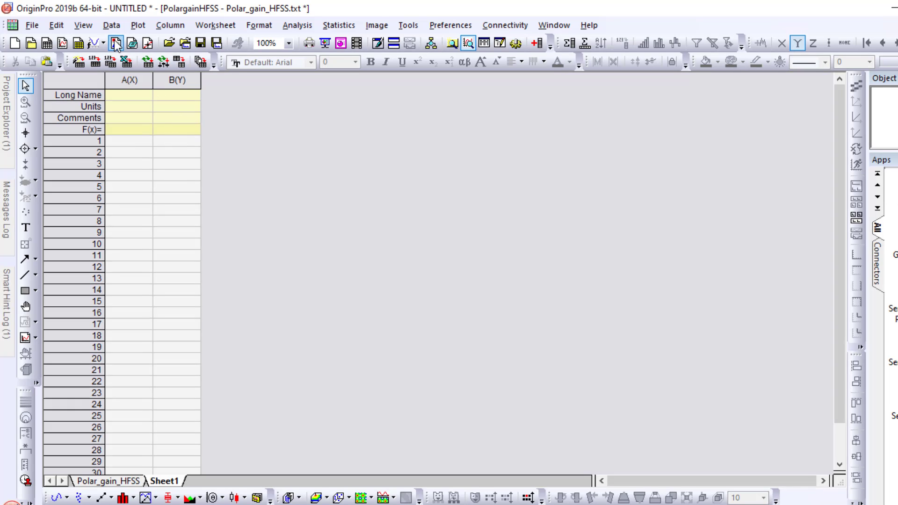
- Import Polar_gain_CST.txt from the desktop into the empty Sheet1 as ASCII data using the Import Wizard, keeping the automatic header settings
click(112, 26)
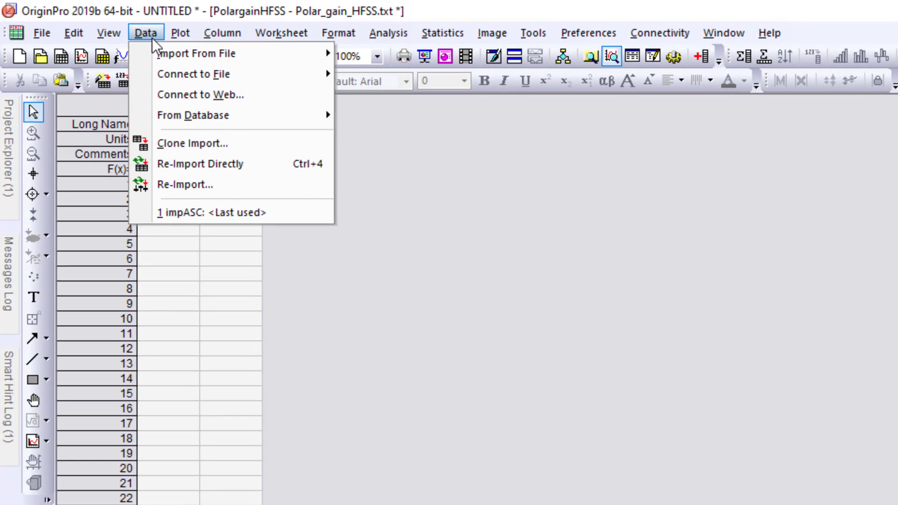
mouse_move(207, 52)
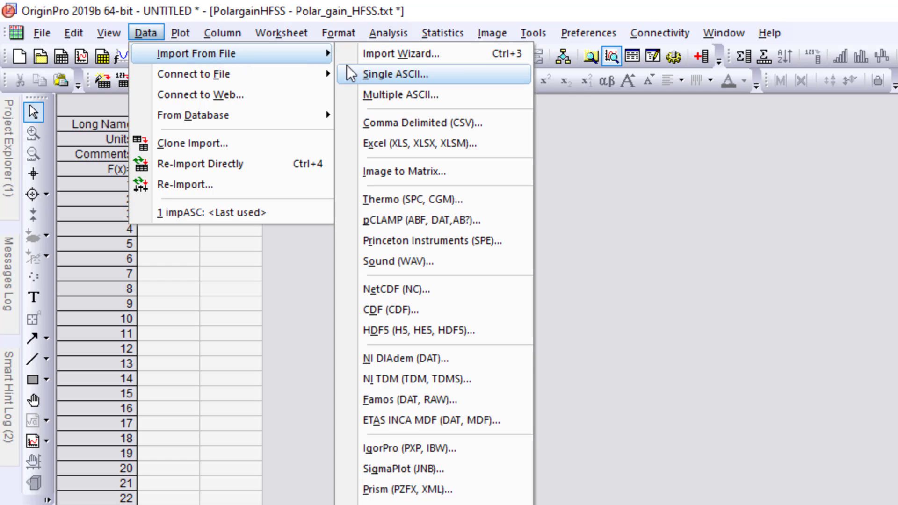
click(417, 52)
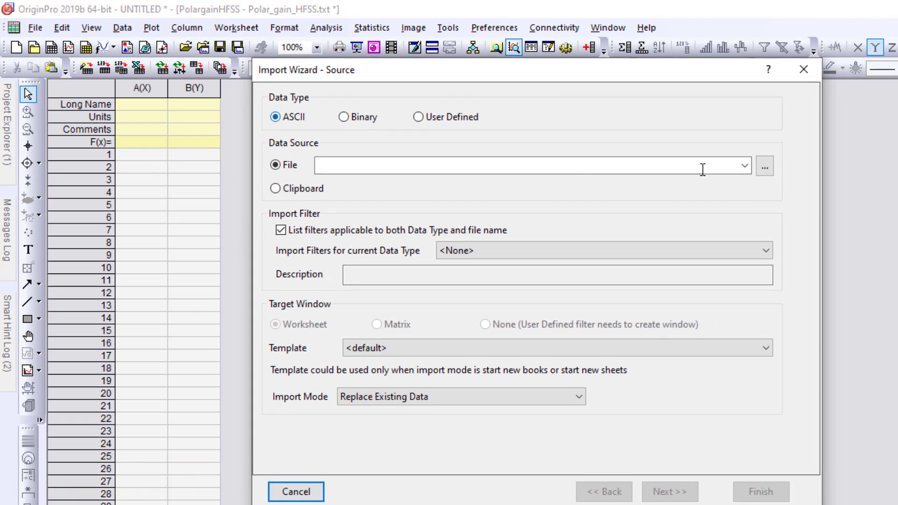
click(765, 167)
scroll(675, 156, down, 3)
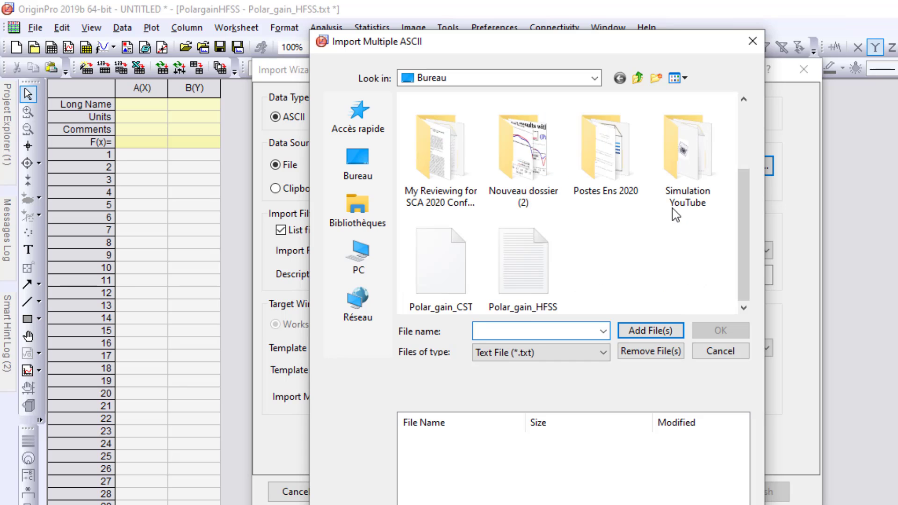
click(437, 272)
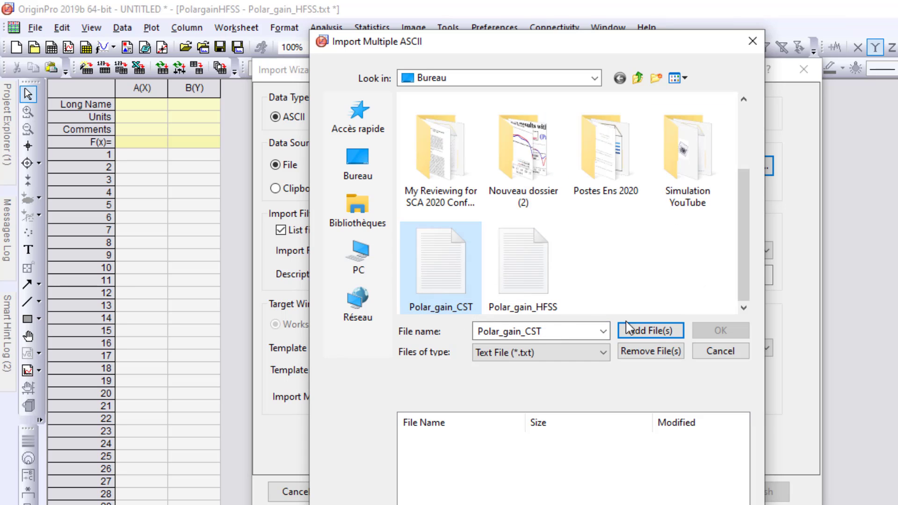
click(662, 331)
click(526, 441)
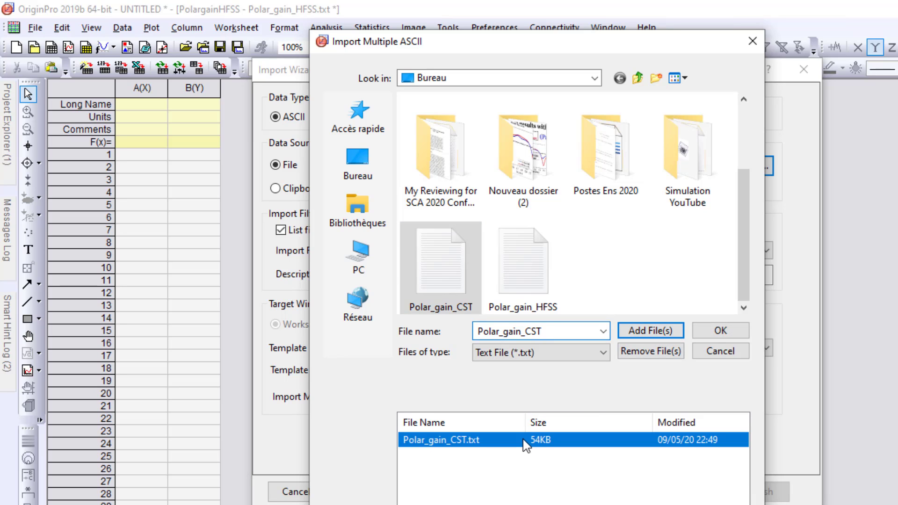
click(704, 331)
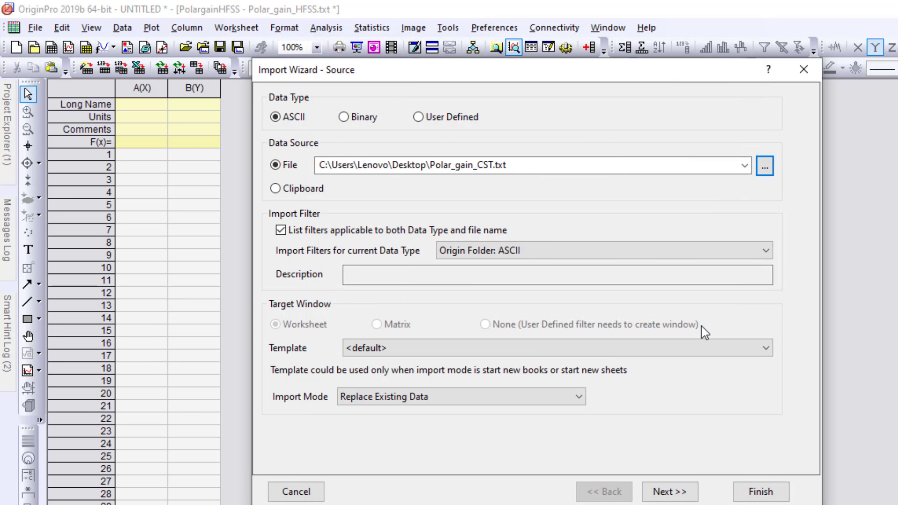
click(684, 493)
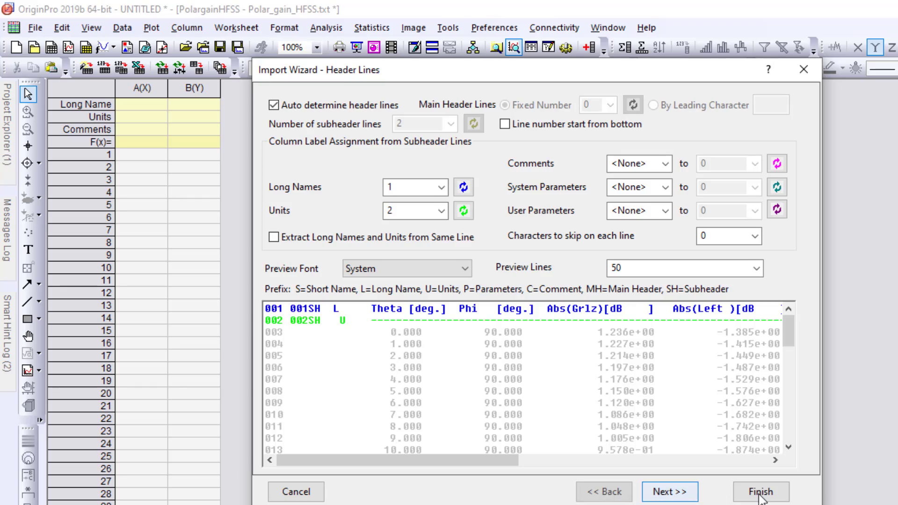
click(761, 491)
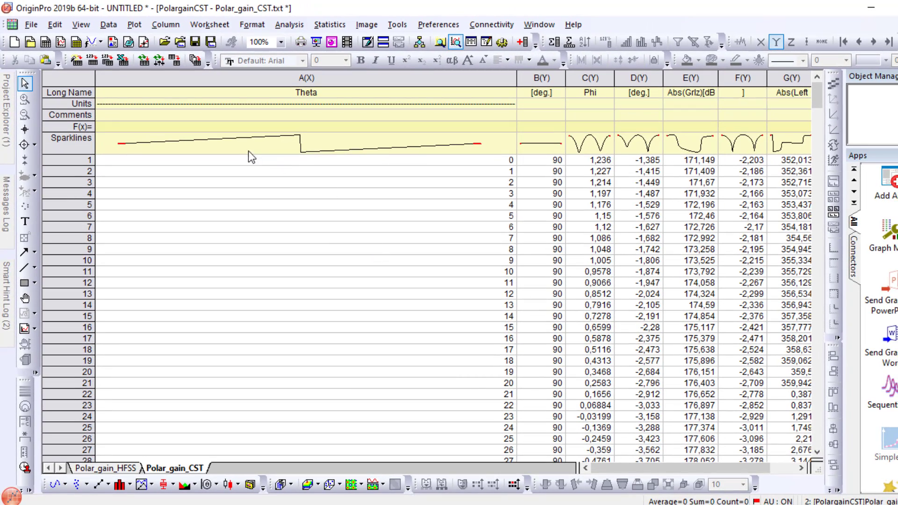
- Set the Theta column's units to degree and its comment to CST in the CST worksheet
click(304, 91)
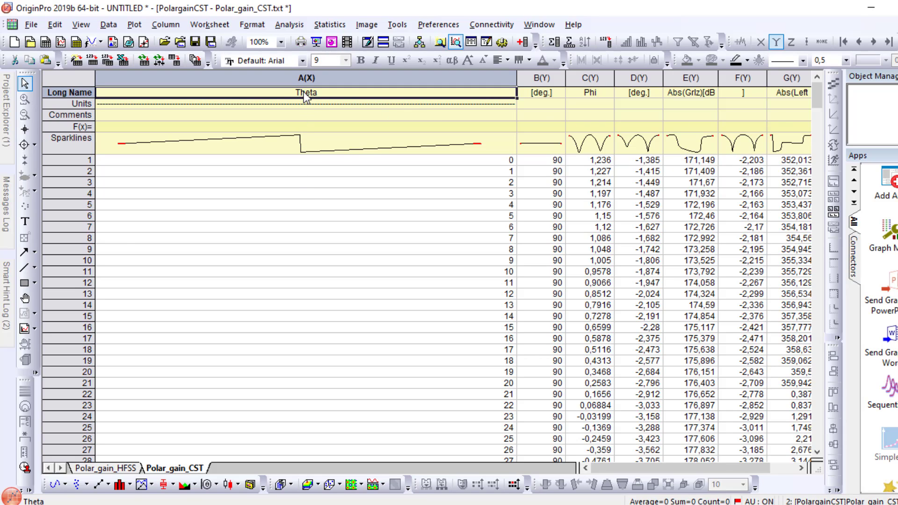
double_click(305, 106)
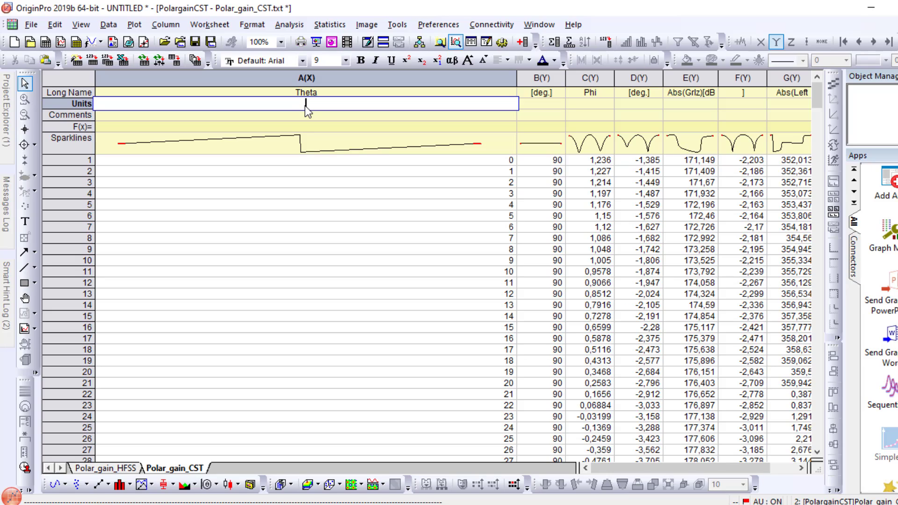
text(degree)
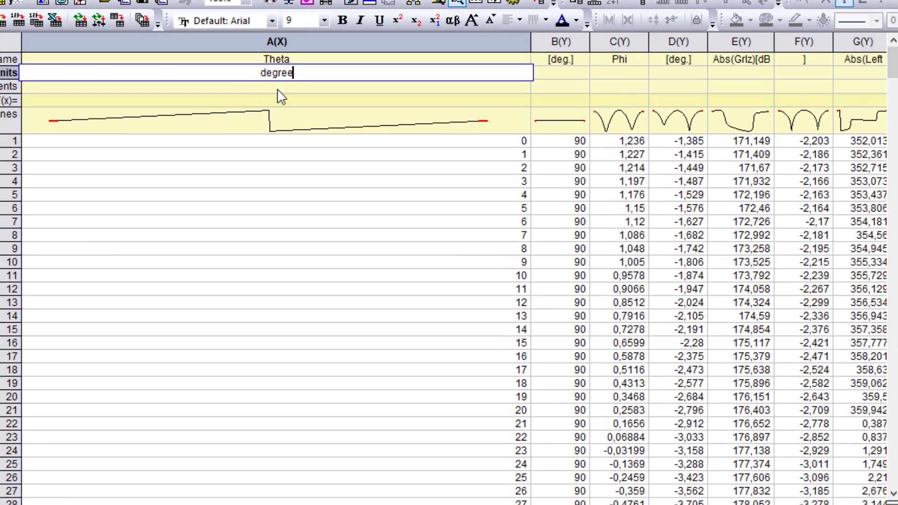
click(279, 88)
double_click(279, 88)
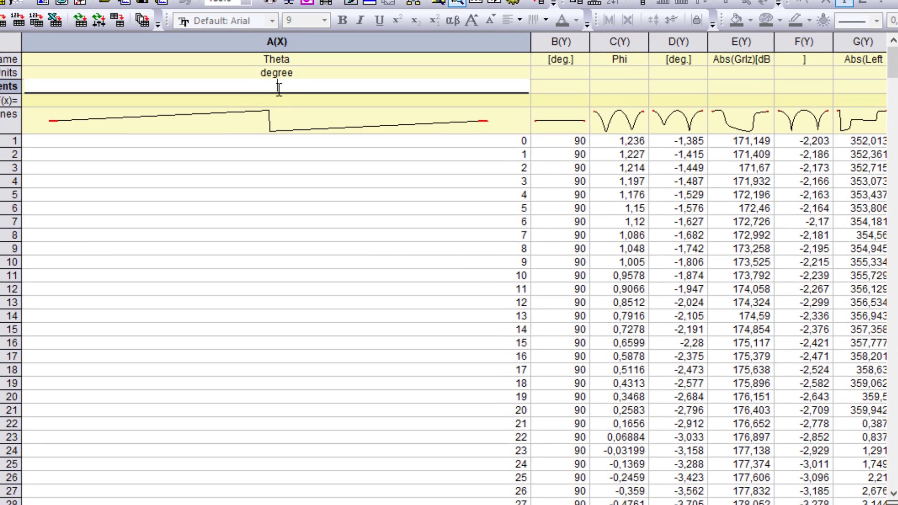
text(CST)
click(304, 195)
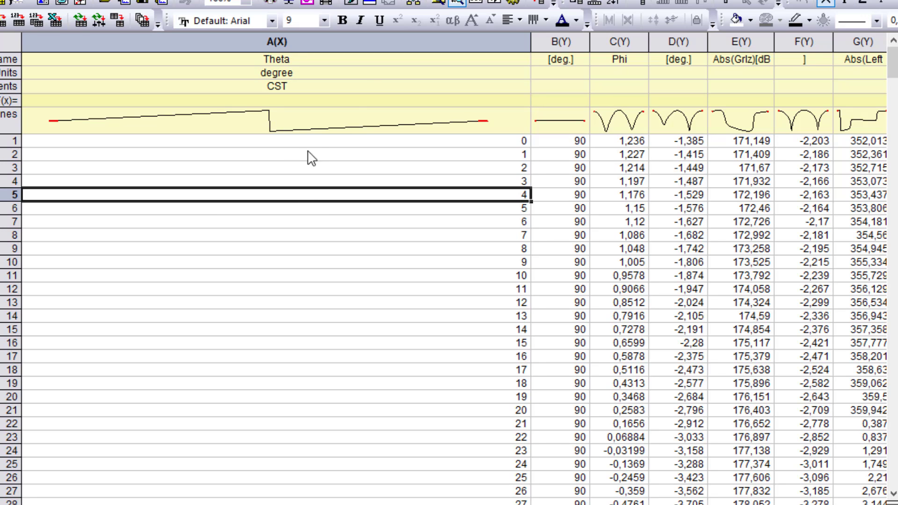
- Label column C of the CST worksheet with the long name Gain and the units dB
click(609, 44)
click(621, 57)
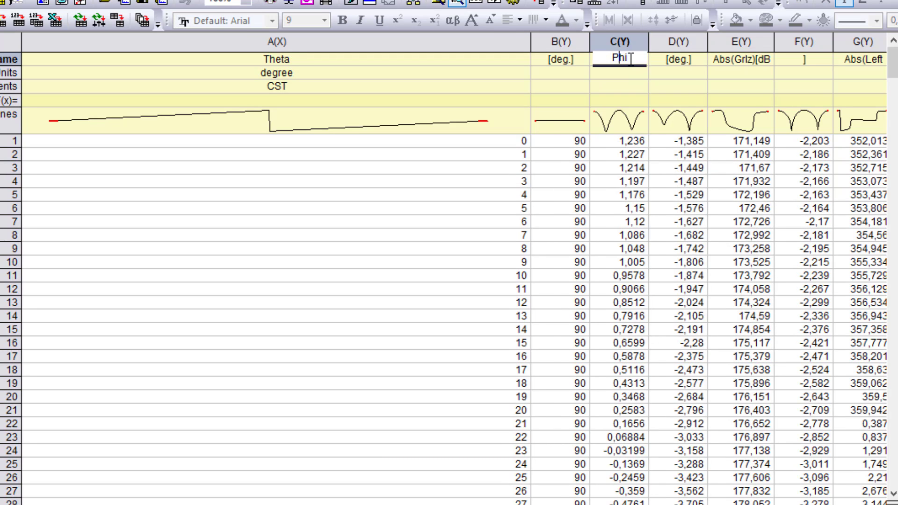
drag(629, 58, 611, 58)
text(Gain)
click(627, 73)
double_click(629, 80)
text(dB)
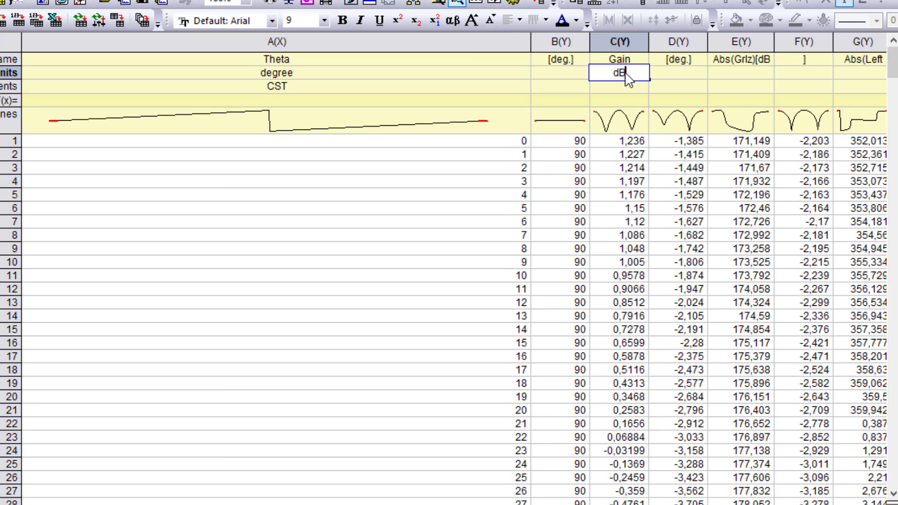
click(636, 92)
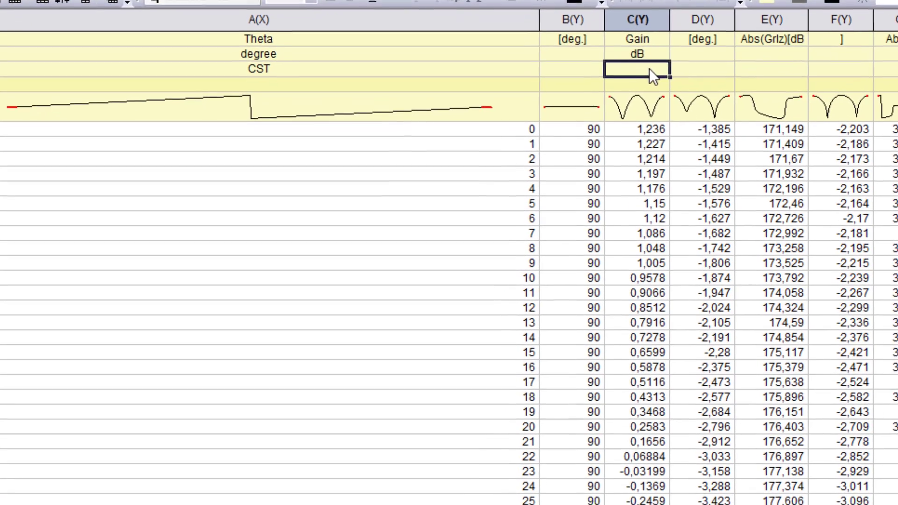
- Set the Gain column's comment to CST in the Polar_gain_CST worksheet
double_click(636, 82)
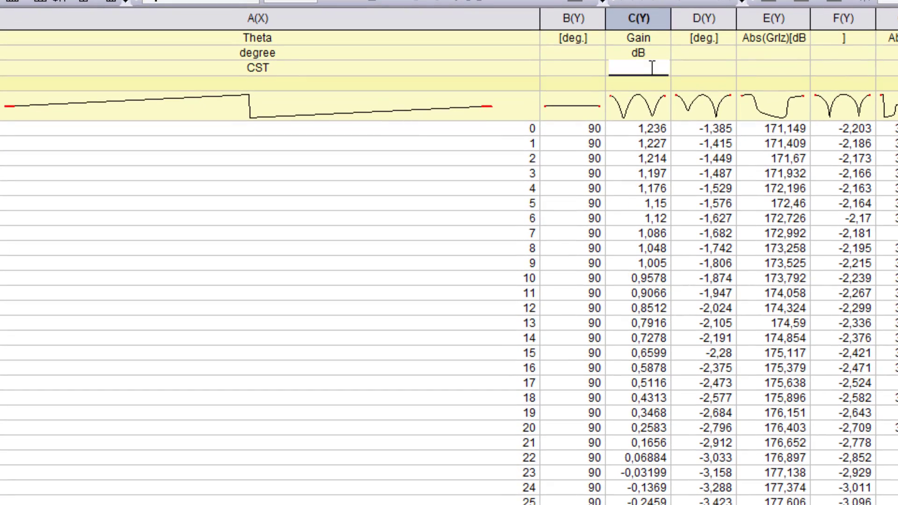
text(CST)
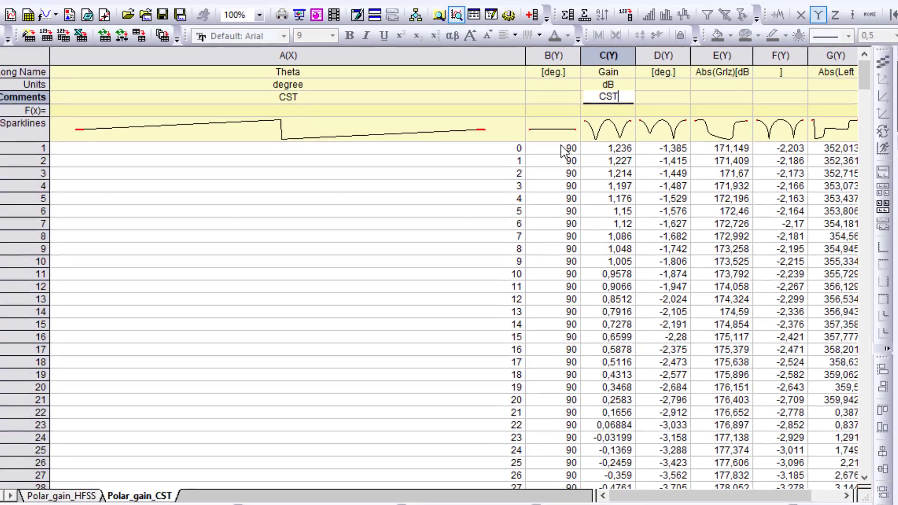
click(423, 204)
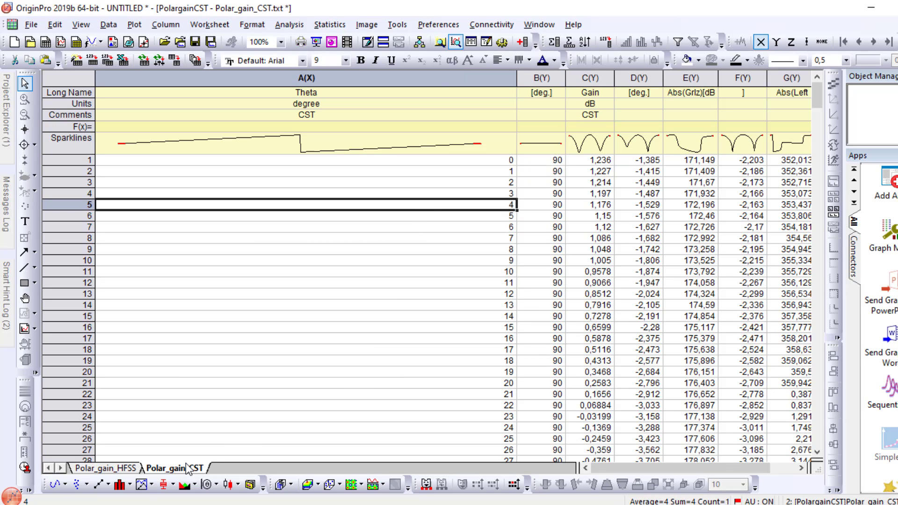
- Add a new worksheet to the workbook and insert two more columns so it has columns A to D
right_click(198, 472)
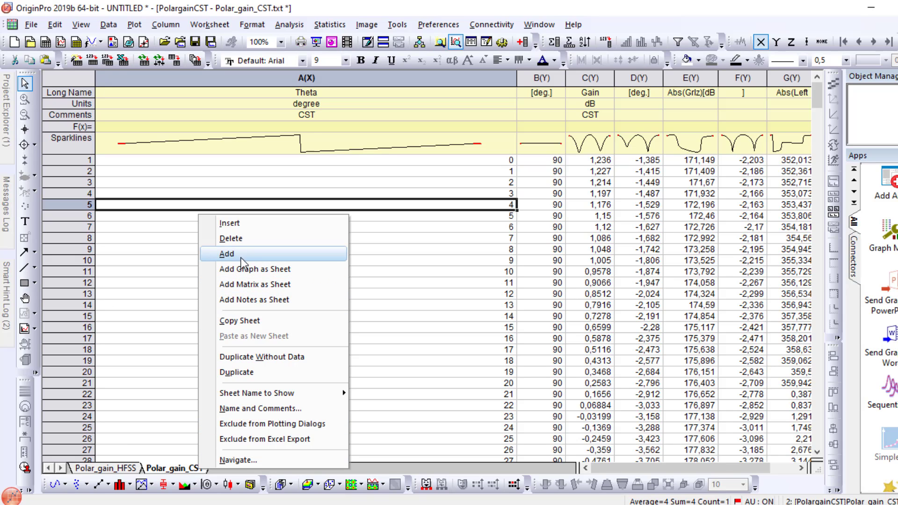
click(242, 257)
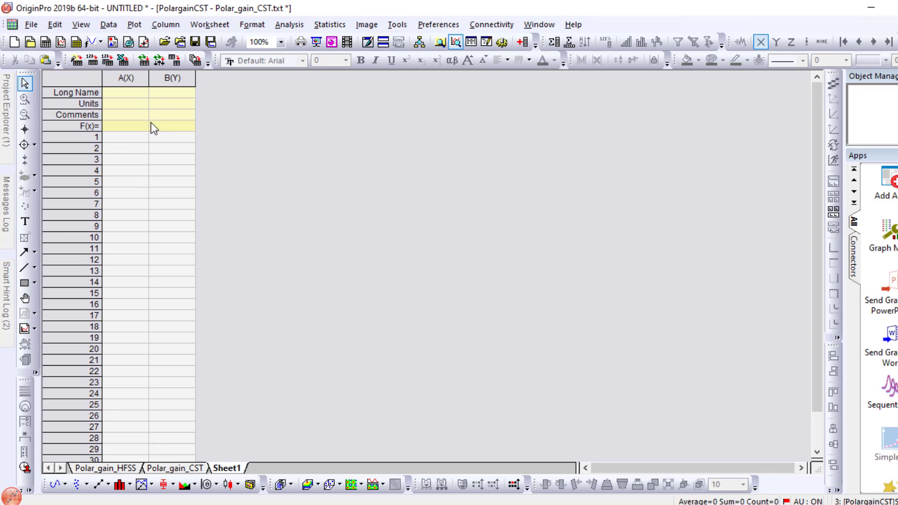
click(161, 77)
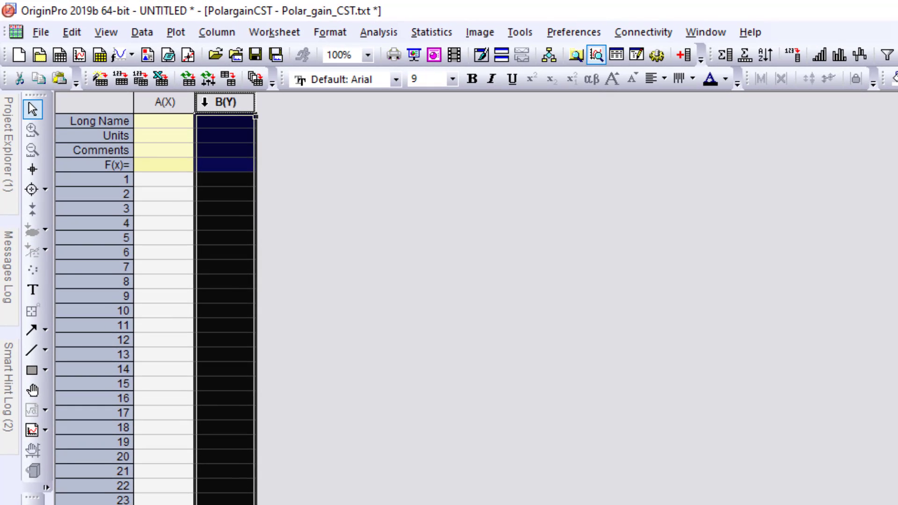
right_click(195, 97)
click(255, 209)
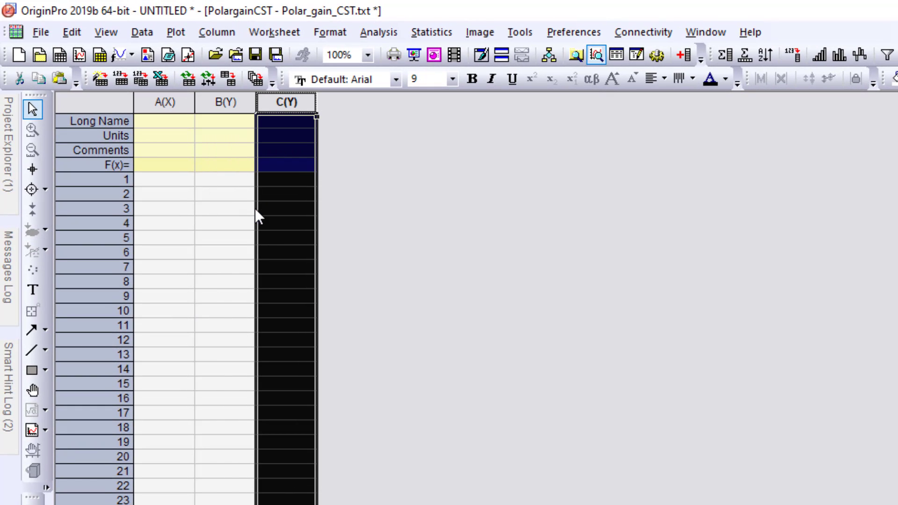
right_click(278, 106)
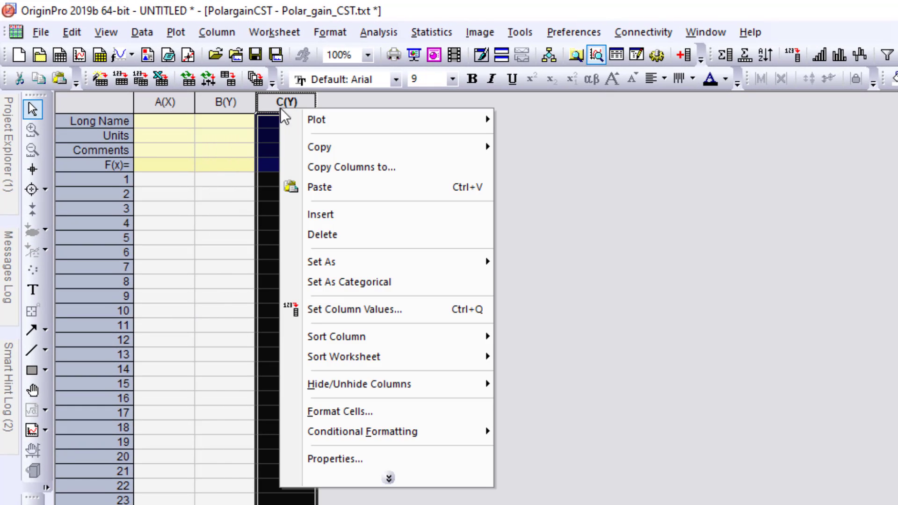
click(307, 212)
click(405, 161)
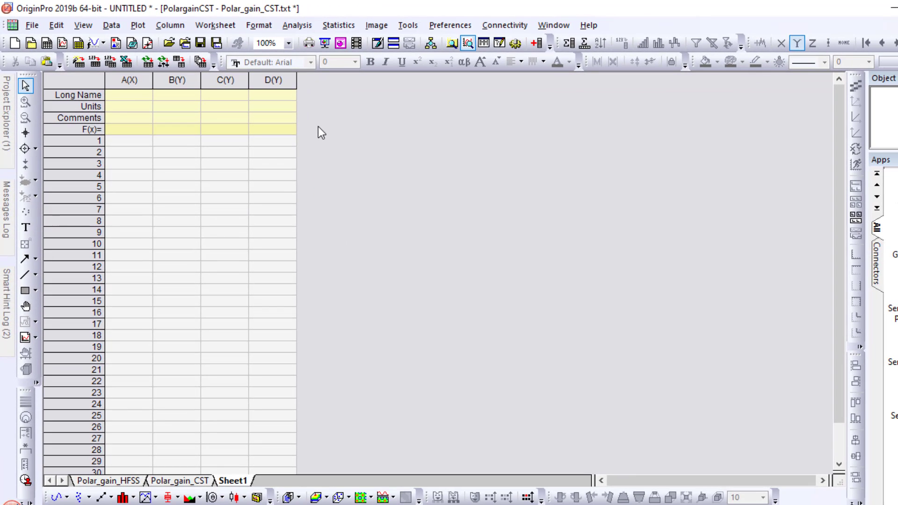
- Copy the whole Gain column from Polar_gain_HFSS with Copy All and paste it into column A of Sheet1
click(111, 482)
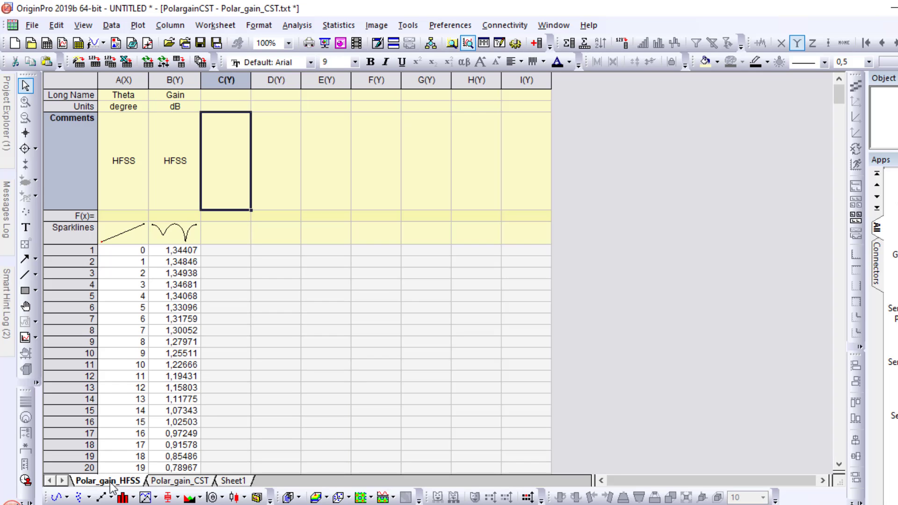
click(177, 82)
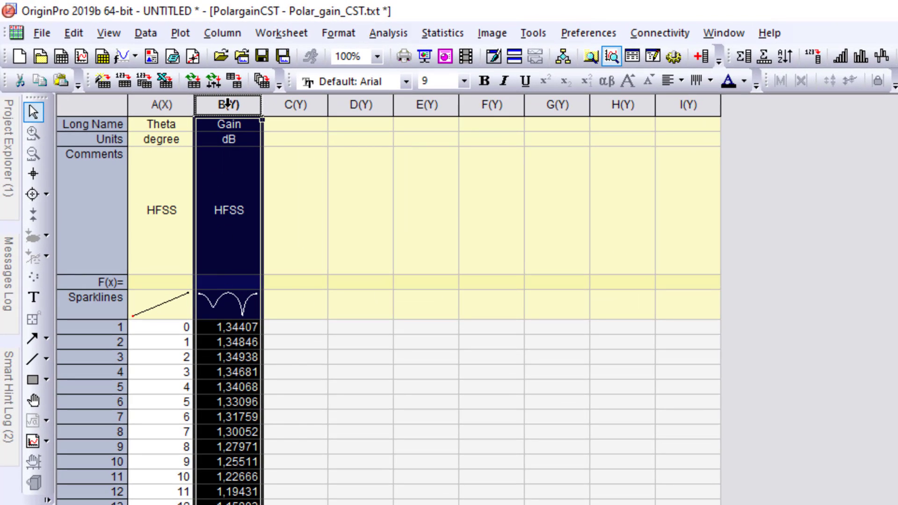
right_click(228, 103)
mouse_move(282, 141)
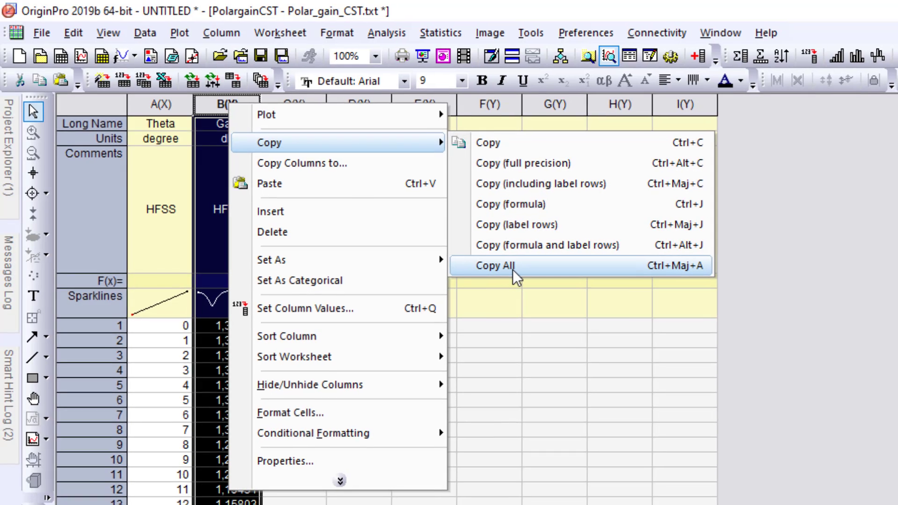
click(510, 269)
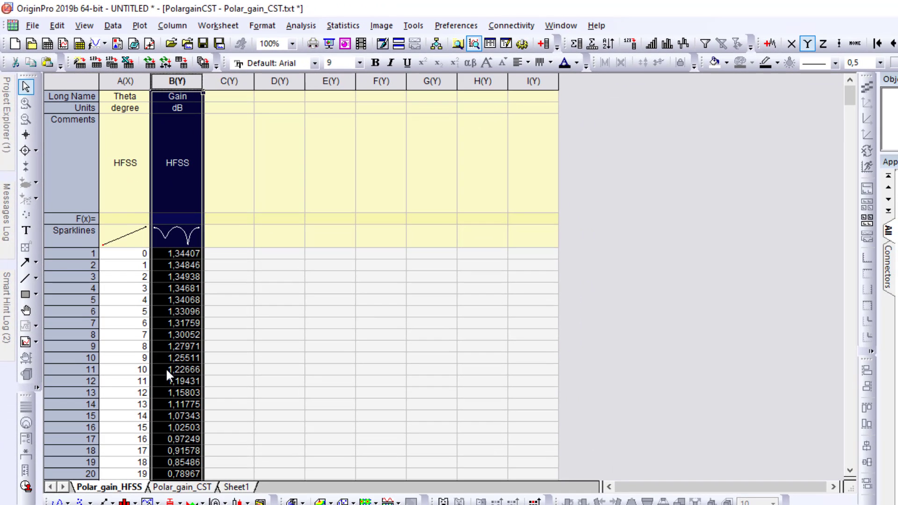
click(238, 489)
click(140, 83)
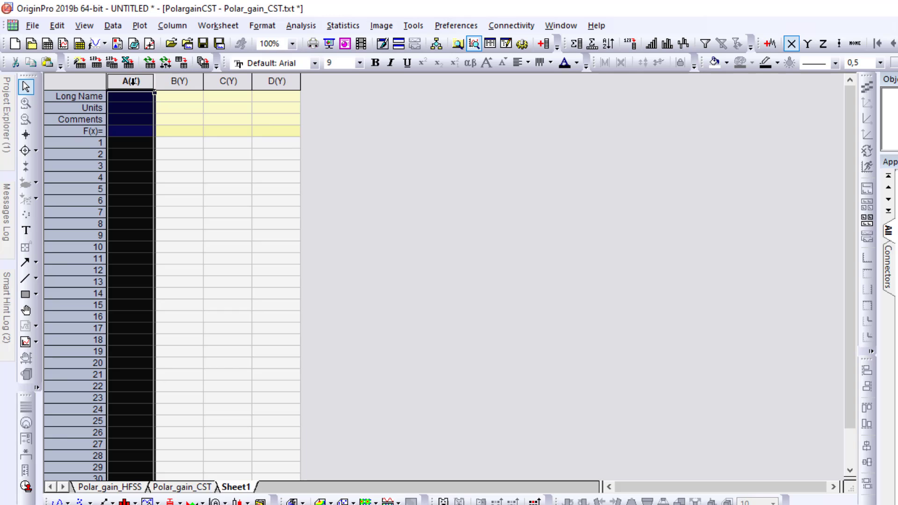
right_click(132, 82)
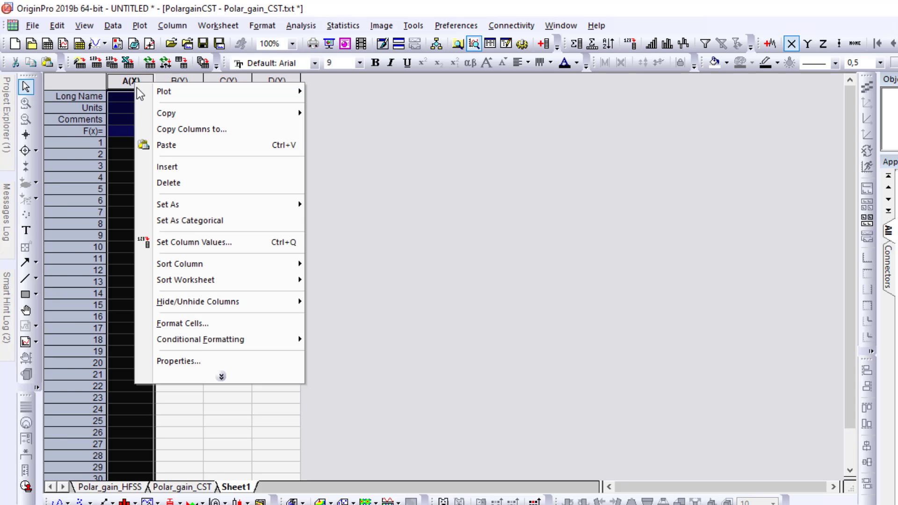
click(166, 146)
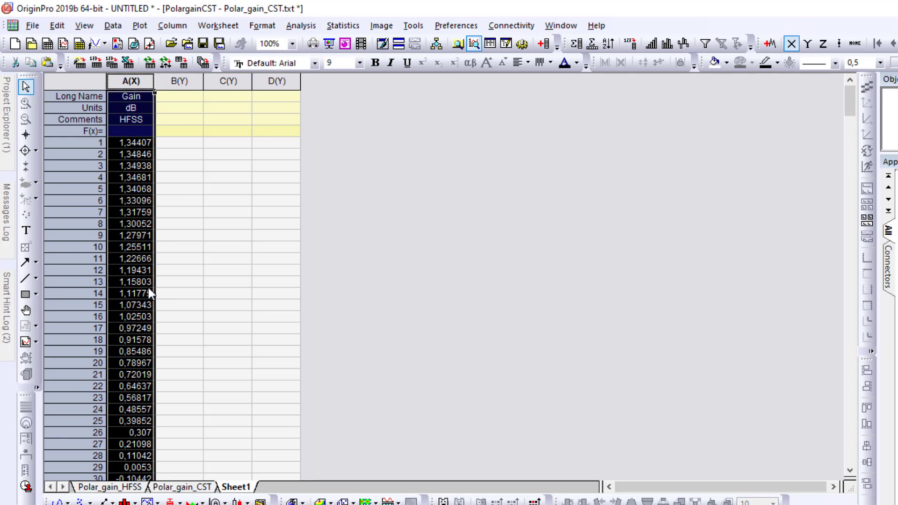
- Copy the whole Theta column from Polar_gain_HFSS with Copy All and paste it into column B of Sheet1
click(107, 488)
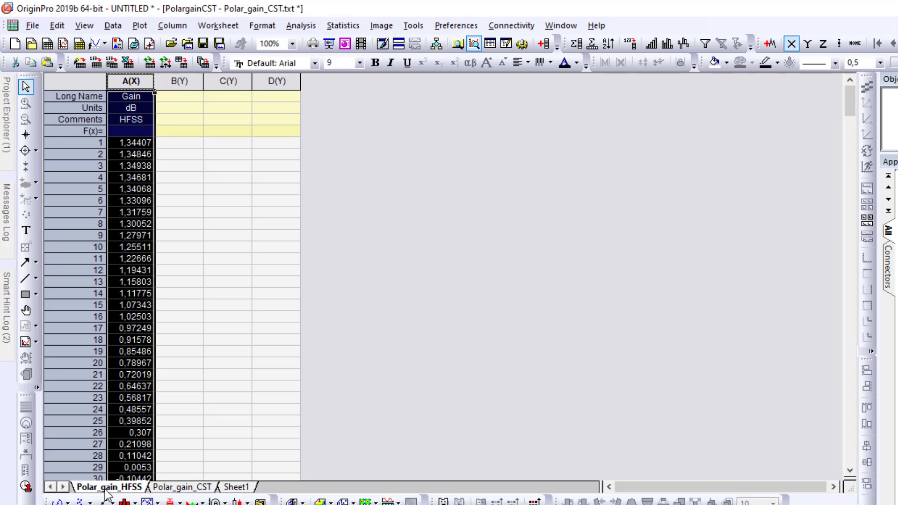
click(133, 82)
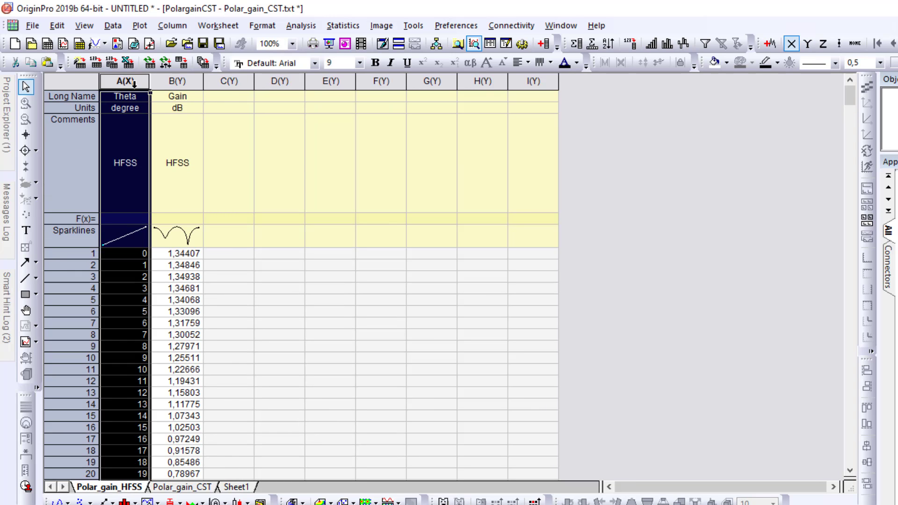
right_click(134, 83)
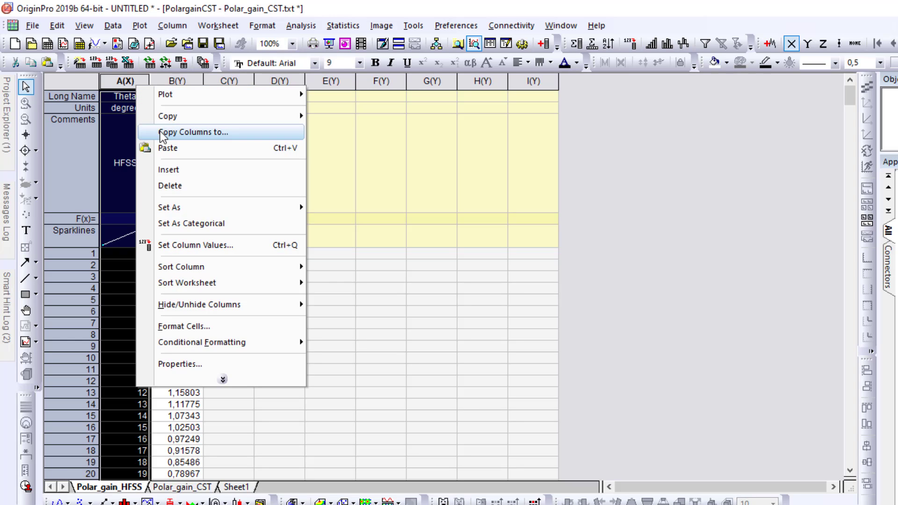
mouse_move(184, 119)
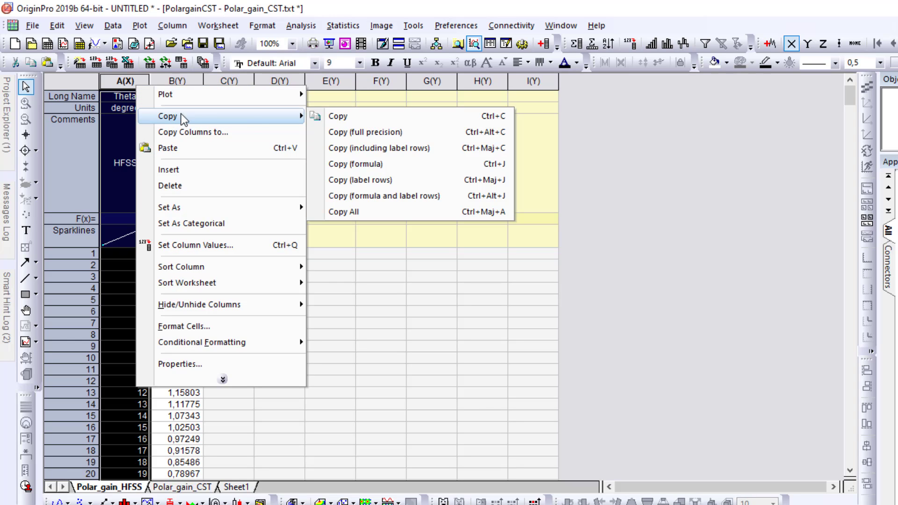
click(349, 218)
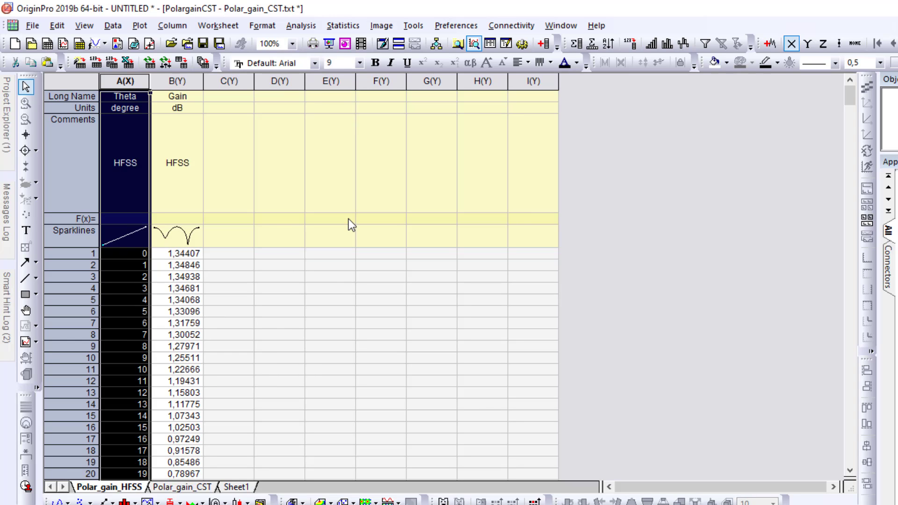
click(235, 488)
click(180, 83)
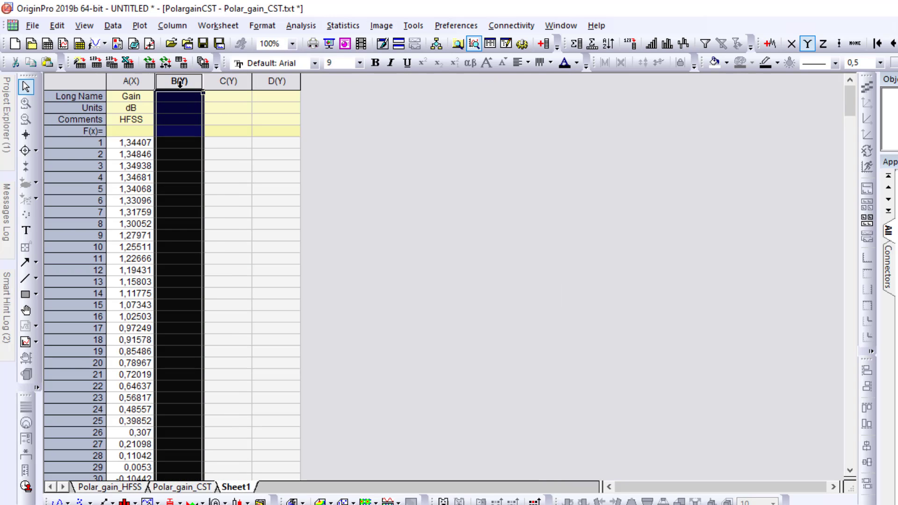
right_click(180, 82)
click(223, 149)
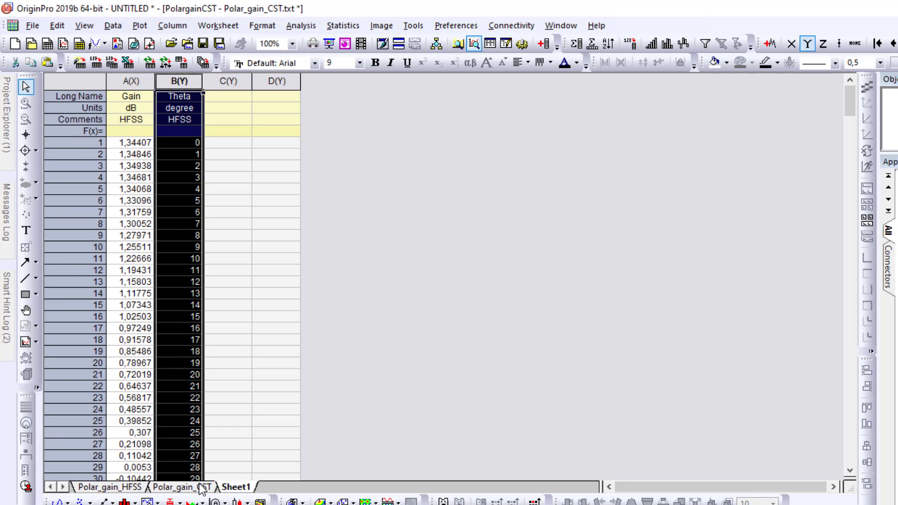
- Copy the whole Gain column from Polar_gain_CST with Copy All and paste it into column C of Sheet1
click(183, 487)
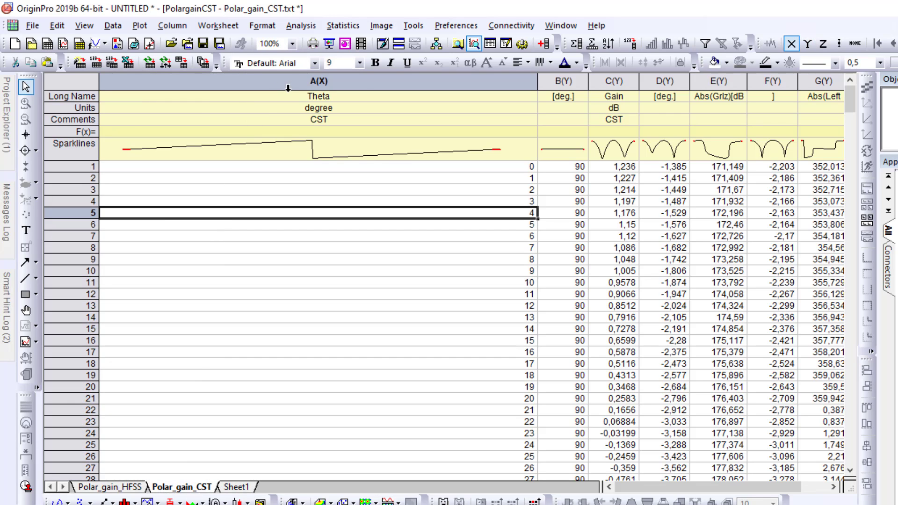
click(618, 81)
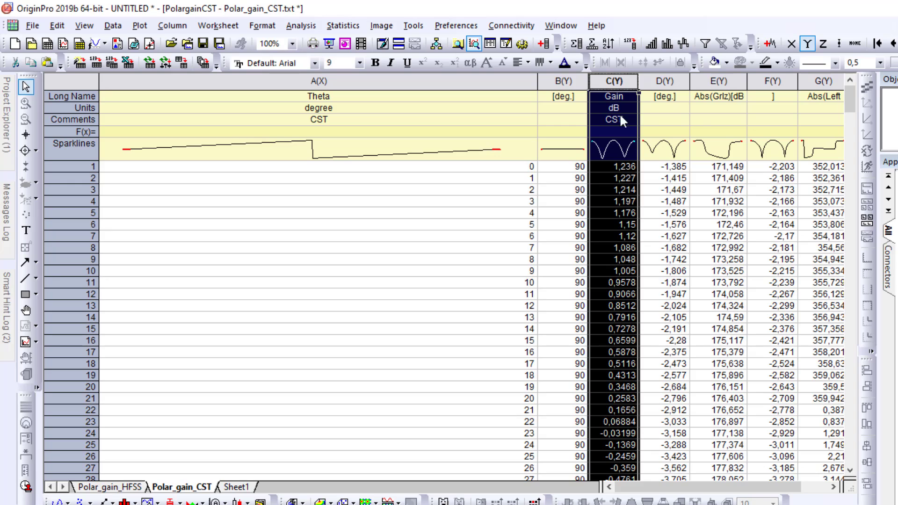
right_click(614, 81)
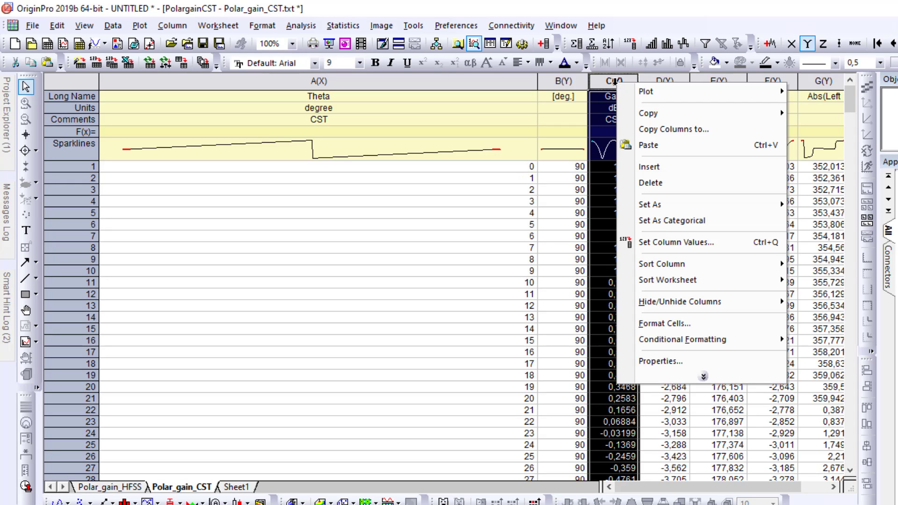
mouse_move(645, 113)
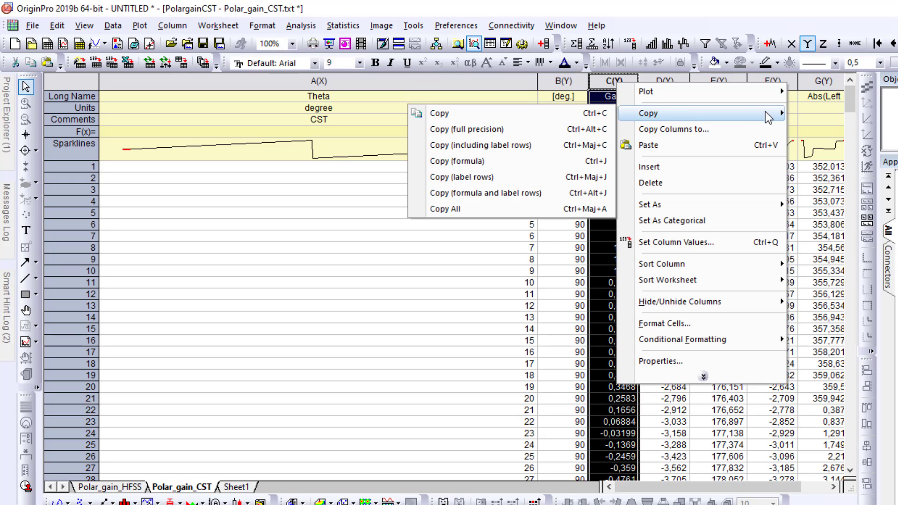
click(532, 211)
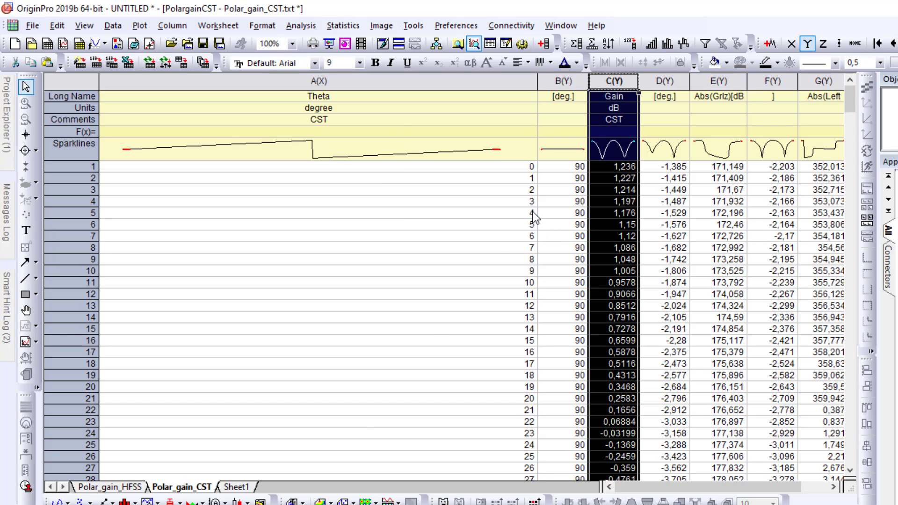
click(238, 488)
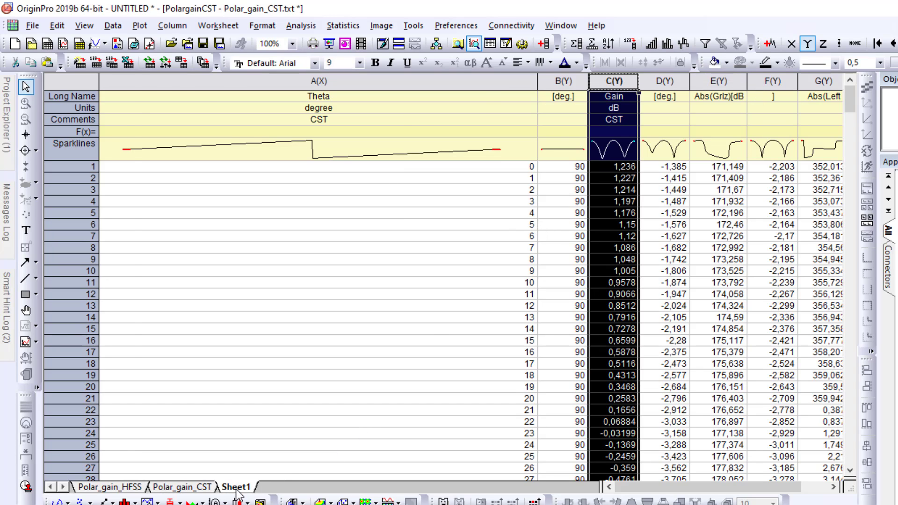
click(228, 82)
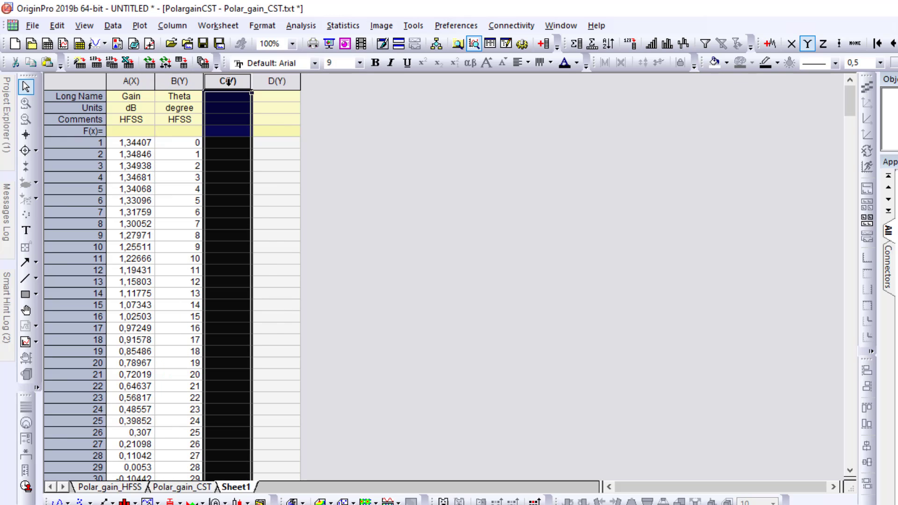
right_click(228, 82)
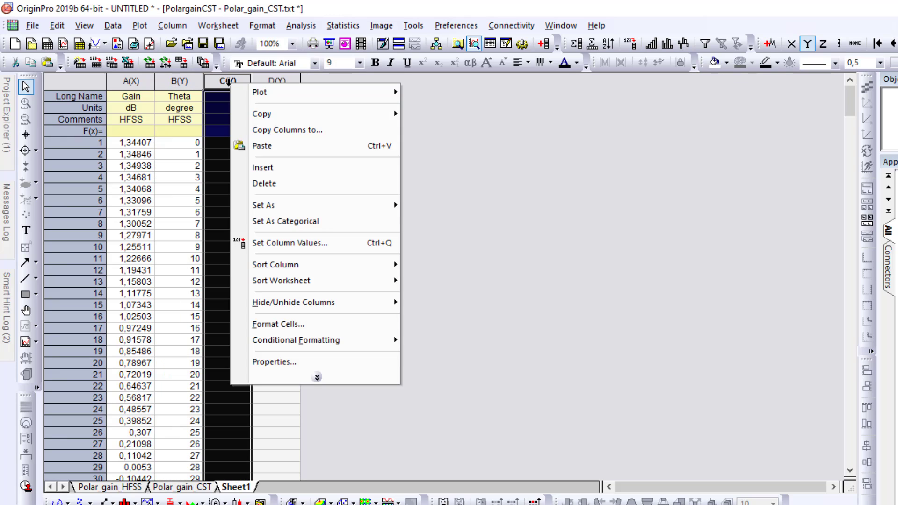
click(273, 147)
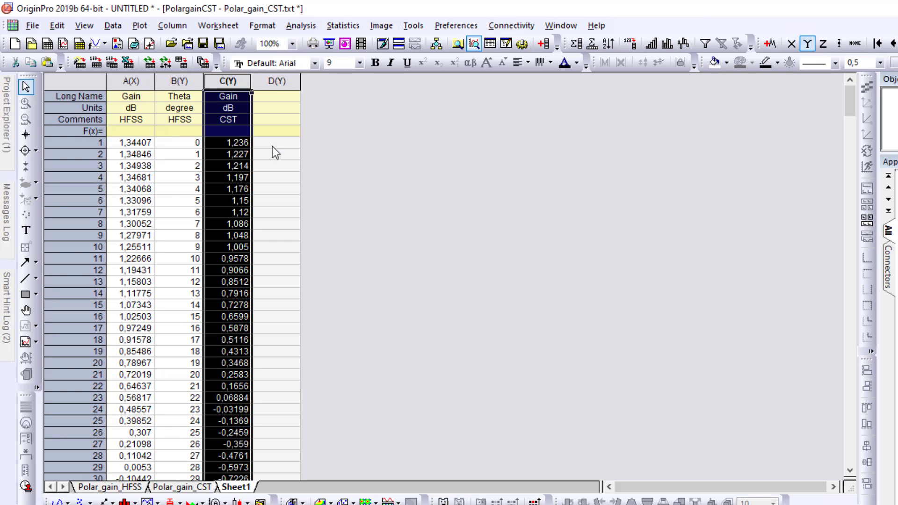
- Copy the whole Theta column from Polar_gain_CST with Copy All and paste it into column D of Sheet1
click(176, 487)
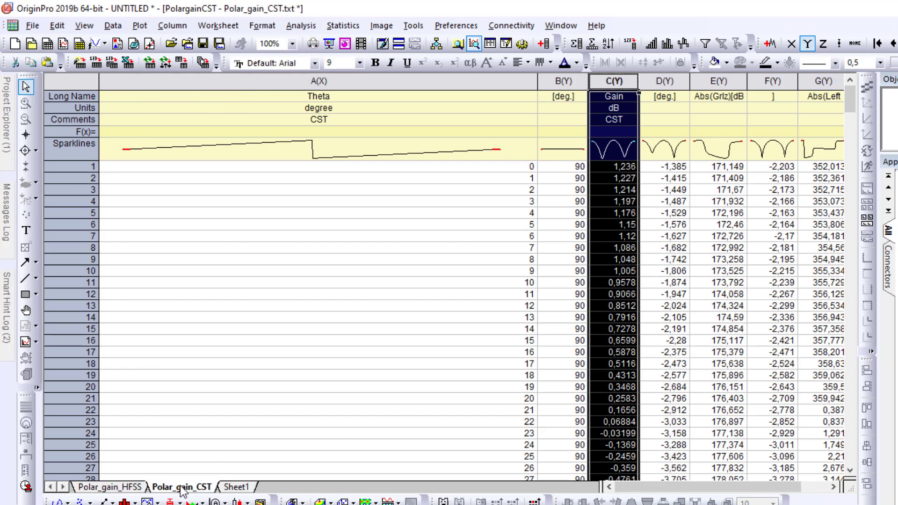
click(318, 81)
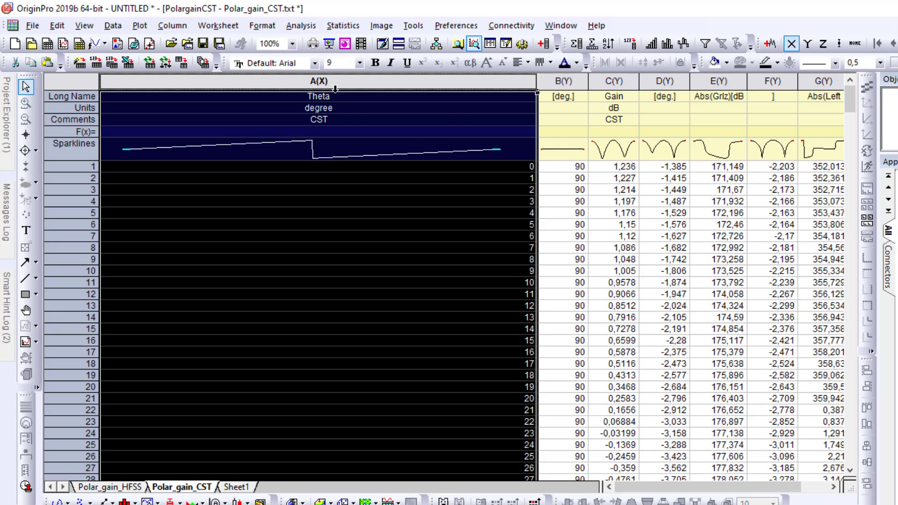
right_click(334, 84)
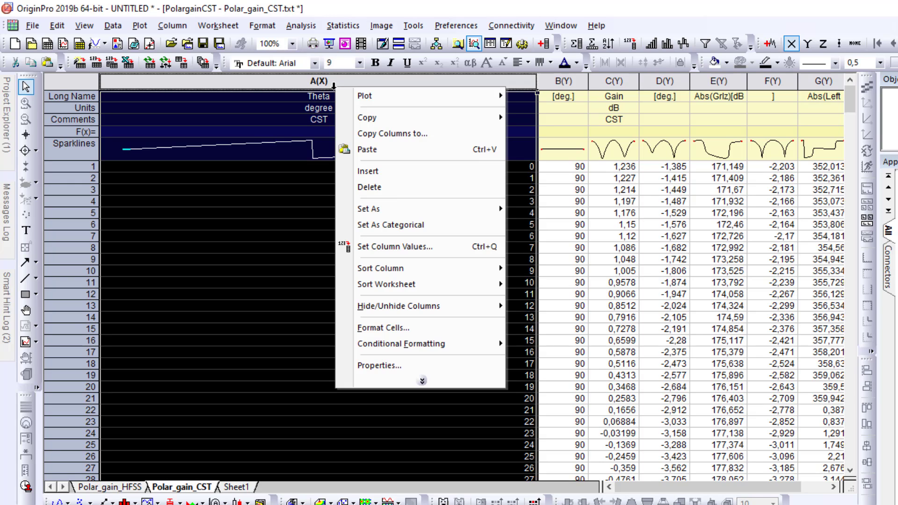
mouse_move(351, 122)
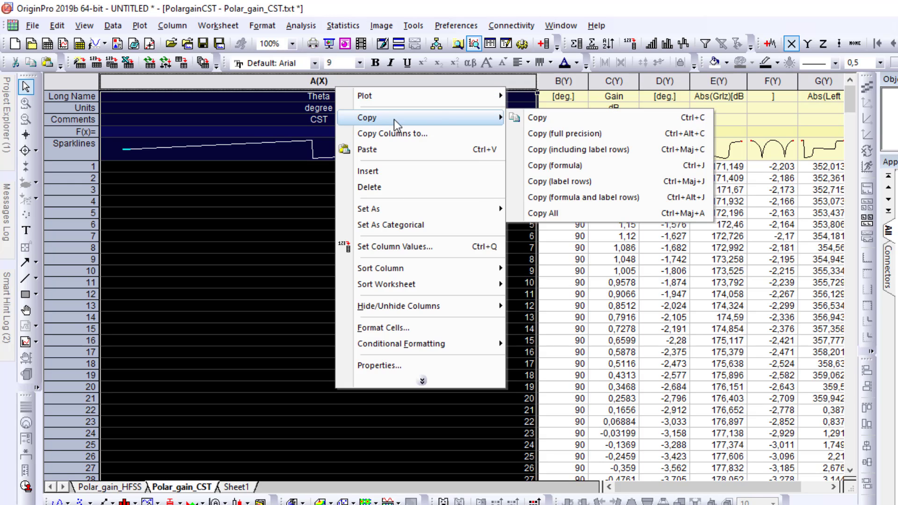
click(552, 213)
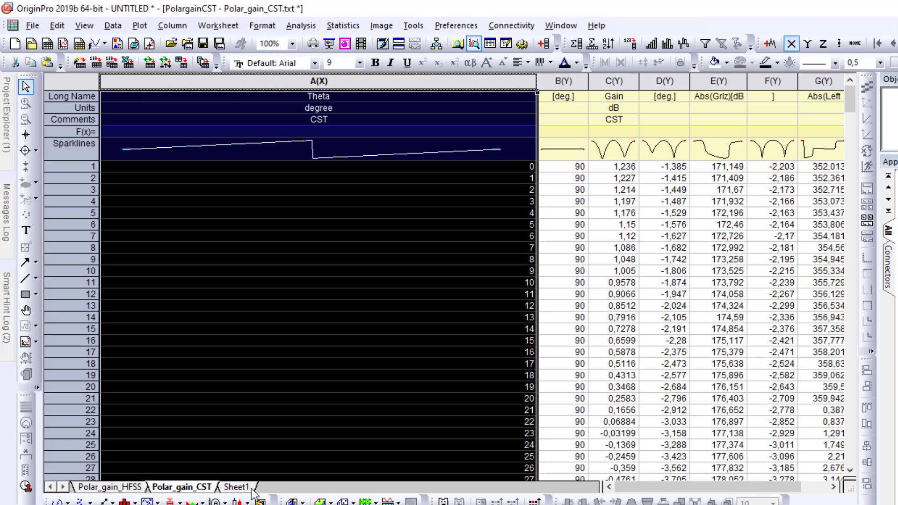
click(236, 488)
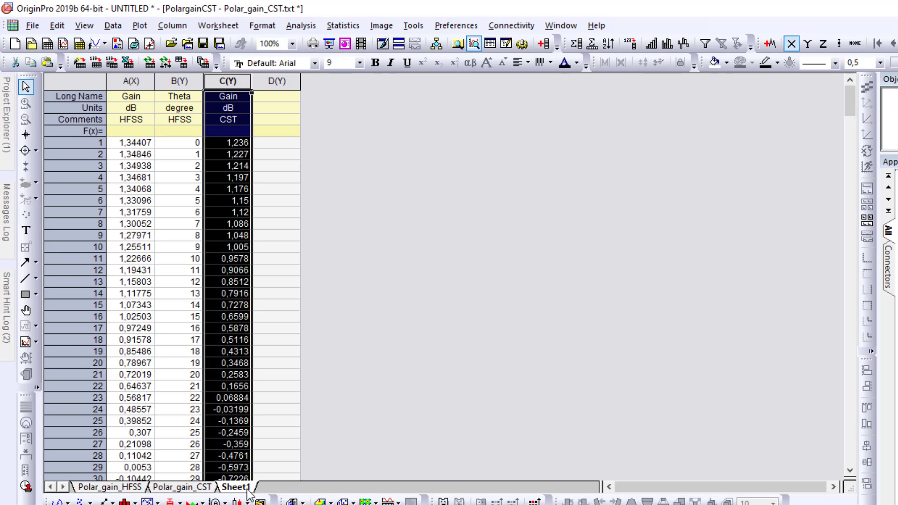
click(279, 80)
right_click(283, 82)
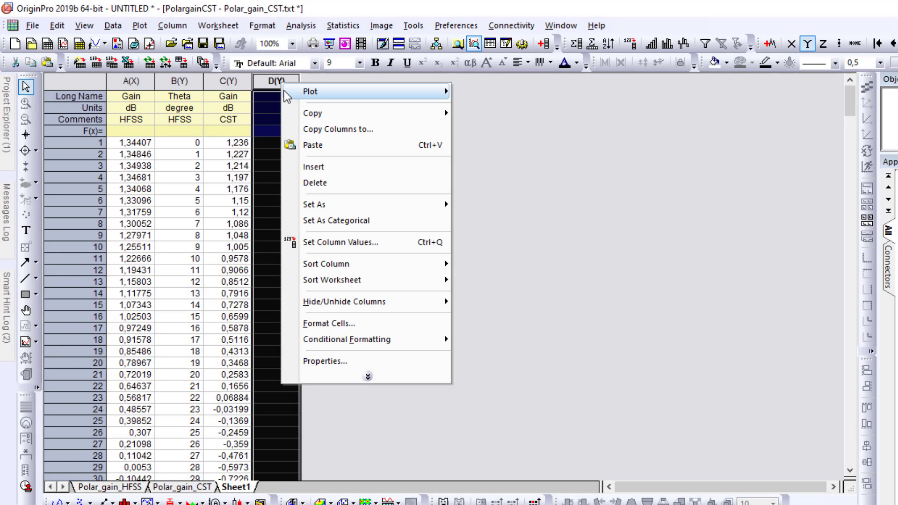
click(315, 142)
click(319, 135)
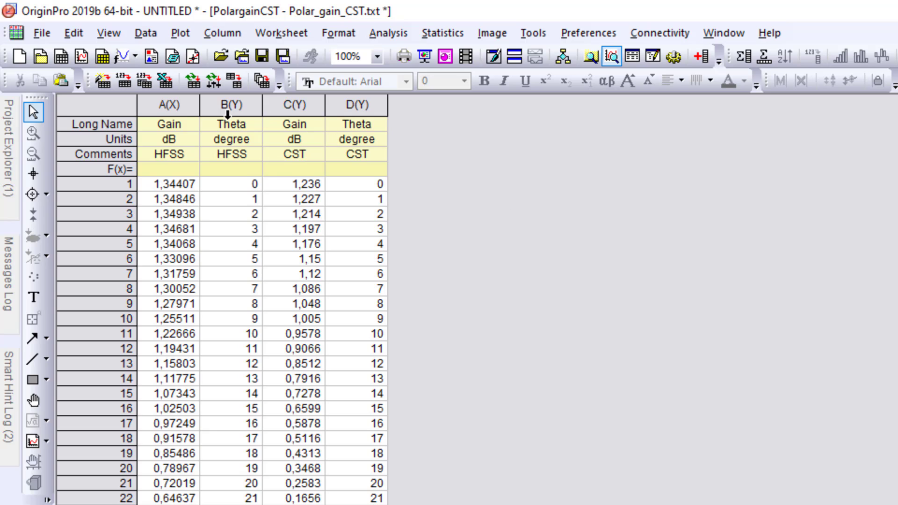
click(169, 105)
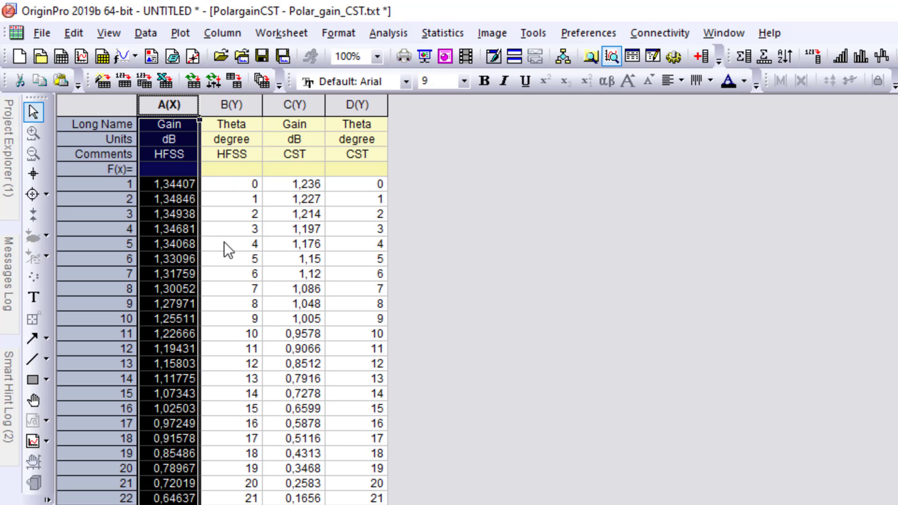
click(299, 105)
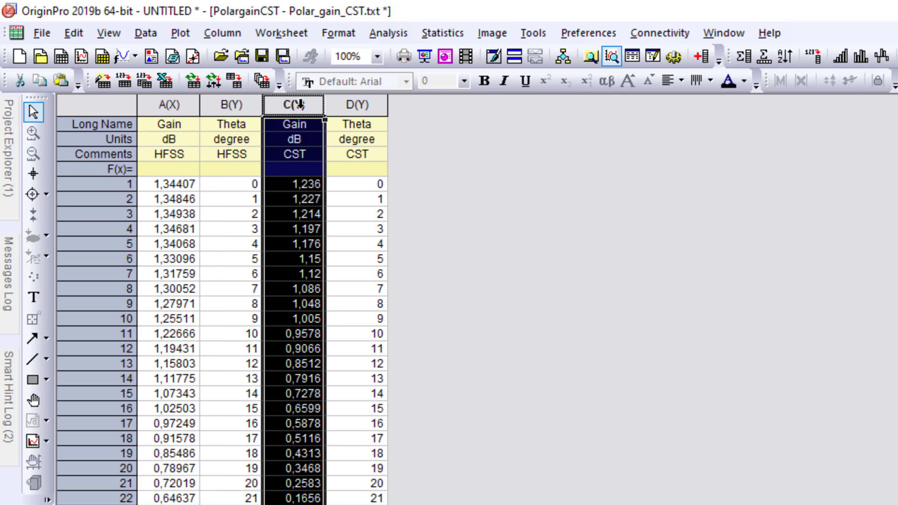
click(363, 105)
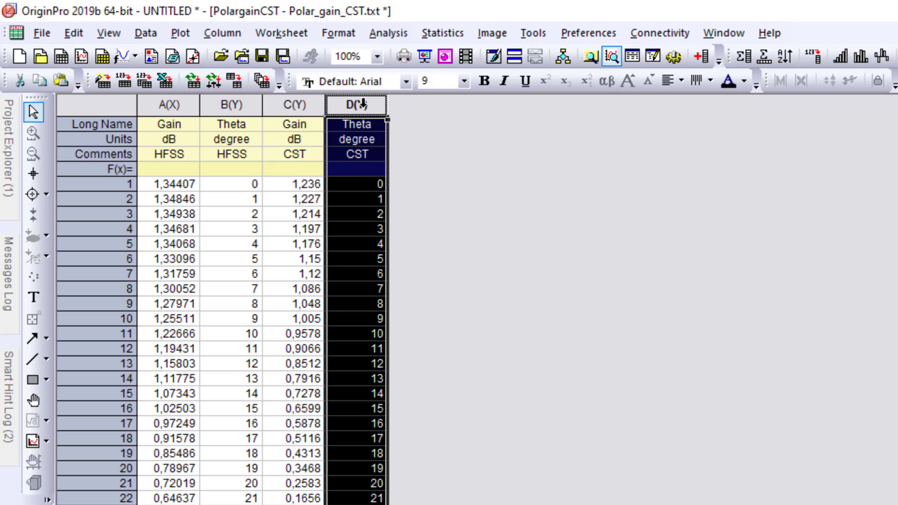
- Set the plot designation of the CST Gain column C to X in its column properties
click(300, 104)
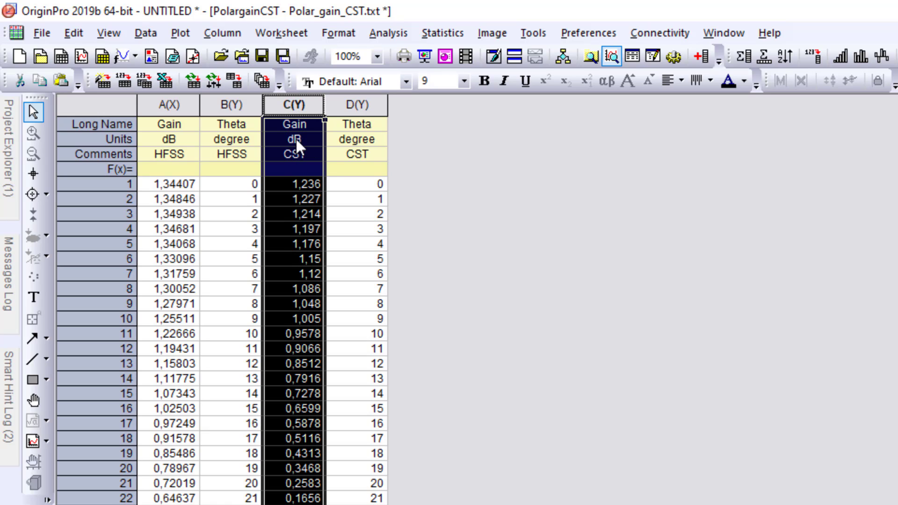
right_click(297, 107)
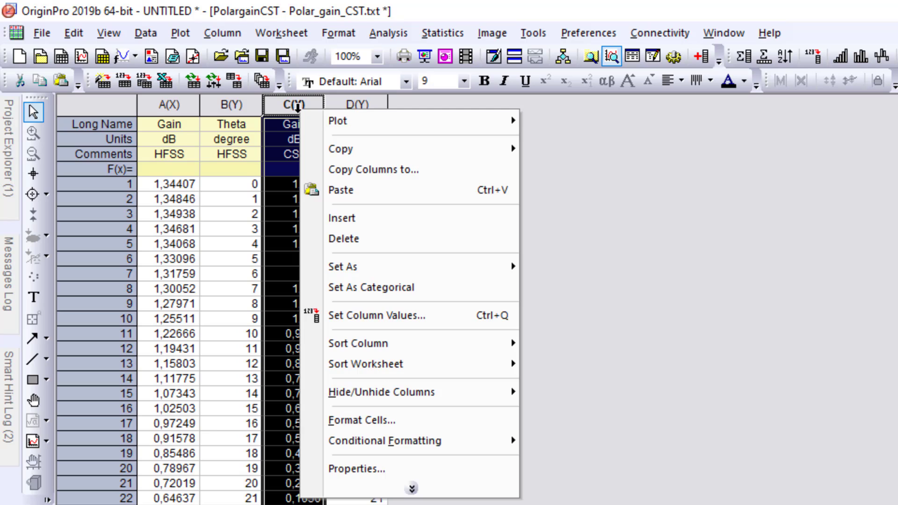
click(358, 473)
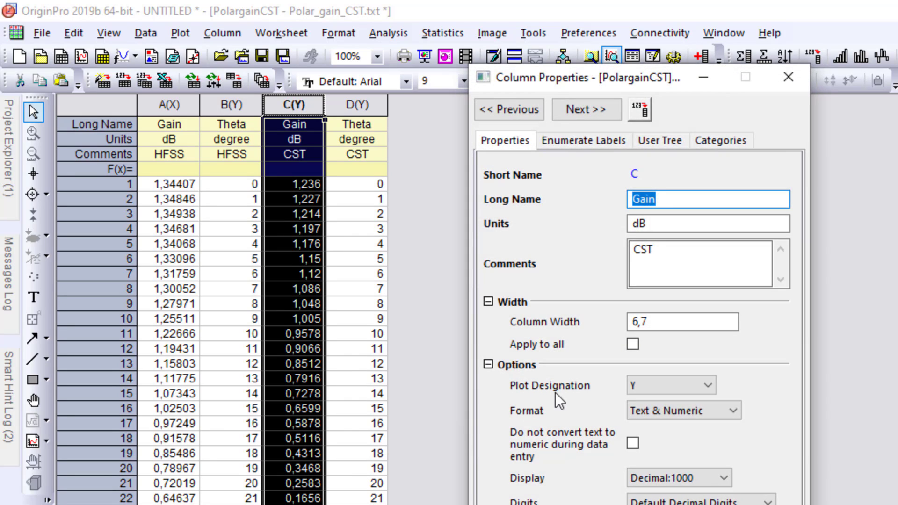
click(693, 391)
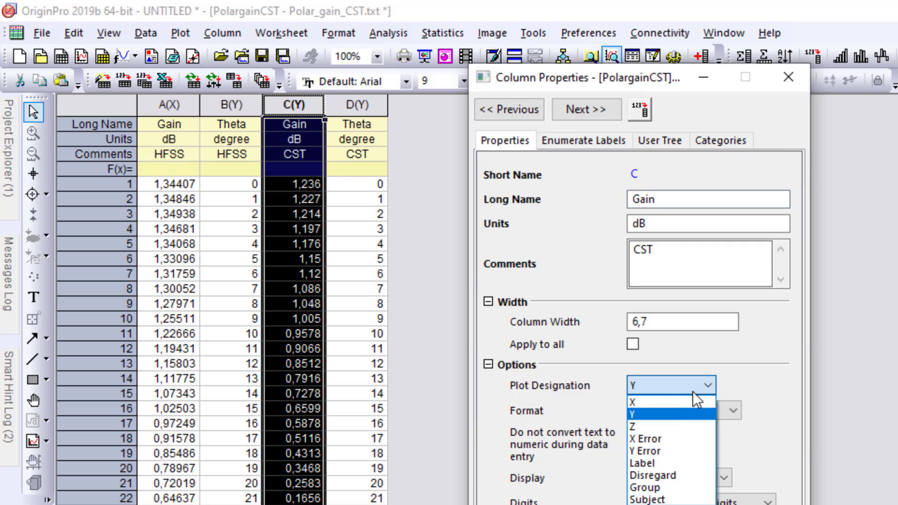
click(675, 401)
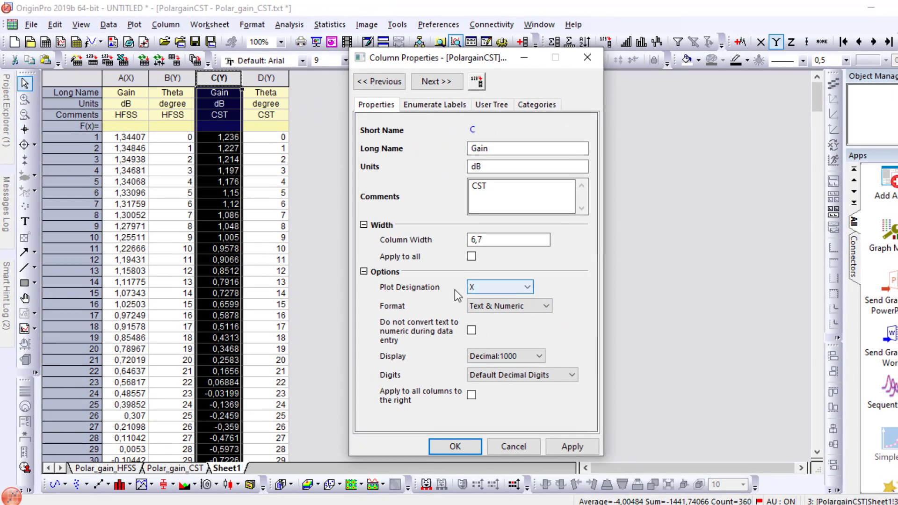
click(572, 447)
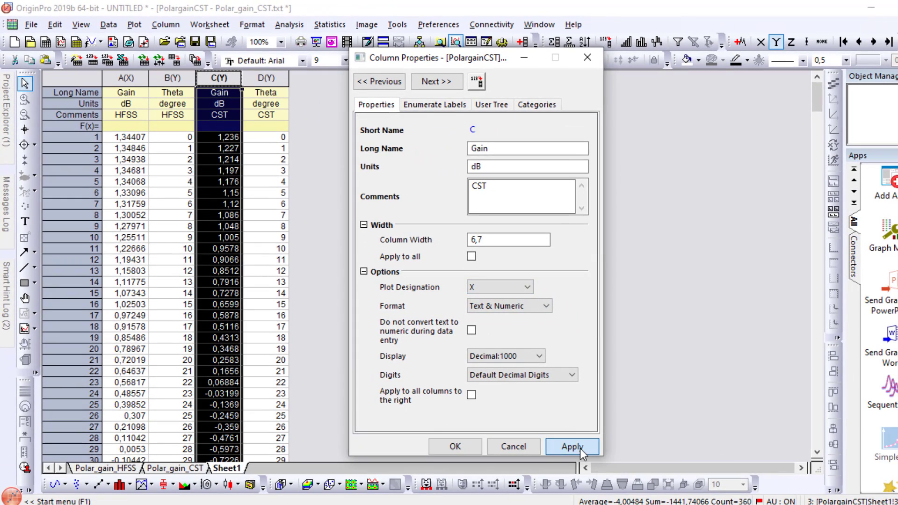
click(456, 446)
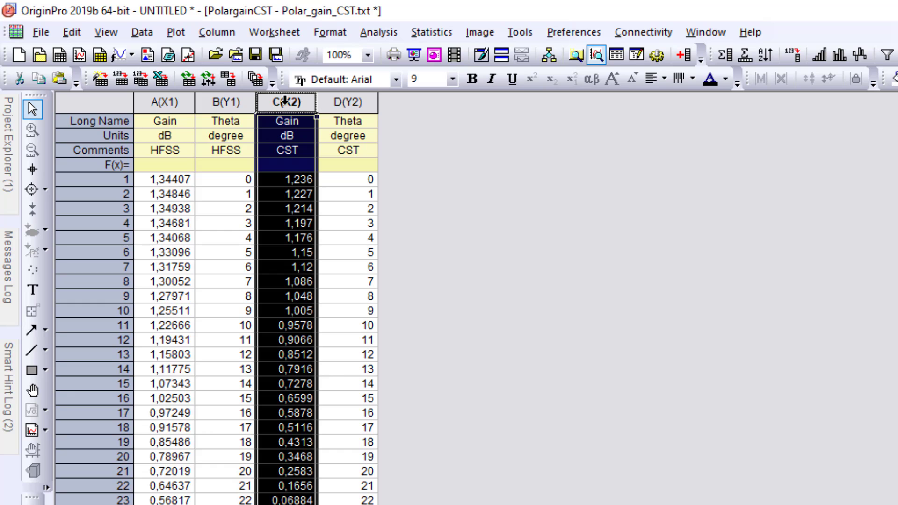
click(163, 109)
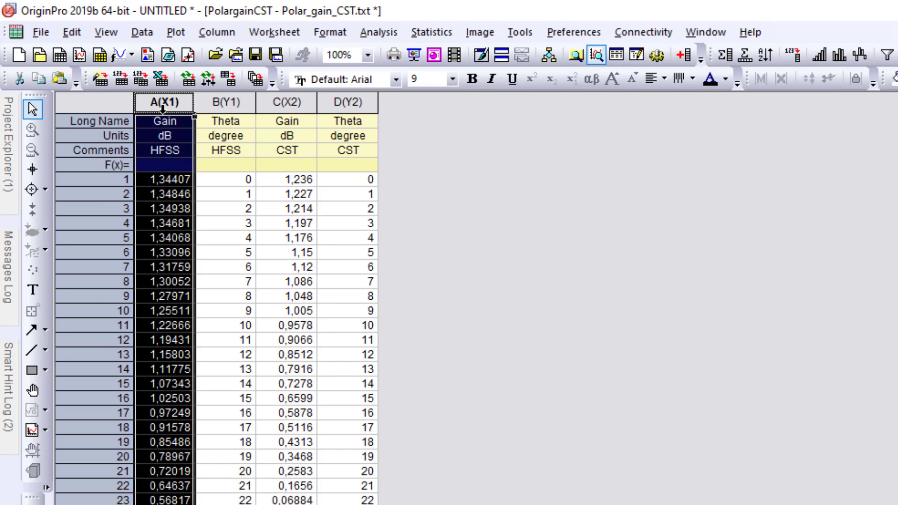
click(212, 103)
click(270, 103)
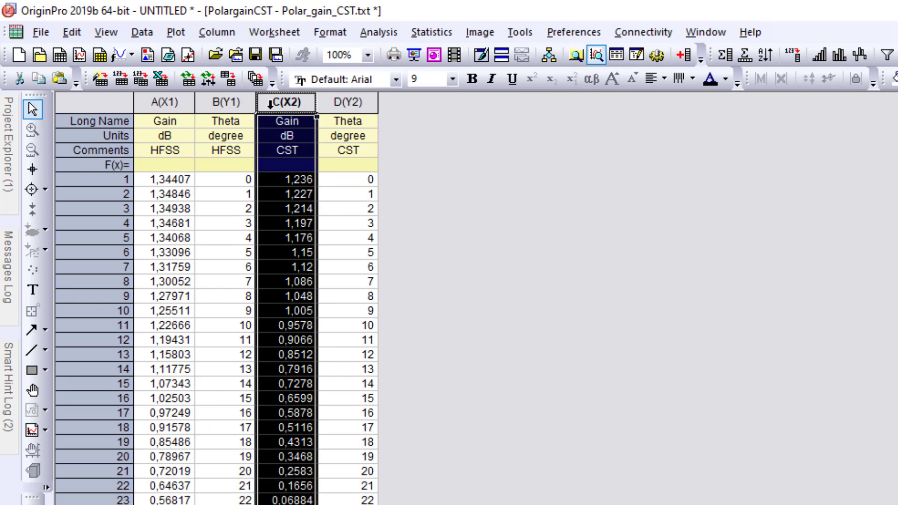
click(345, 103)
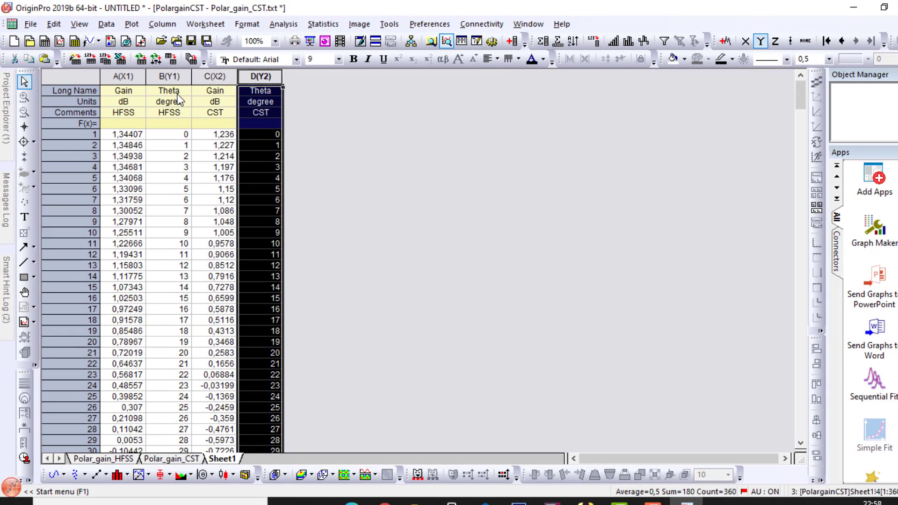
- Plot columns A to D of Sheet1 together as a specialized Polar r(X) theta(Y) graph and dismiss the speed mode reminder
click(118, 78)
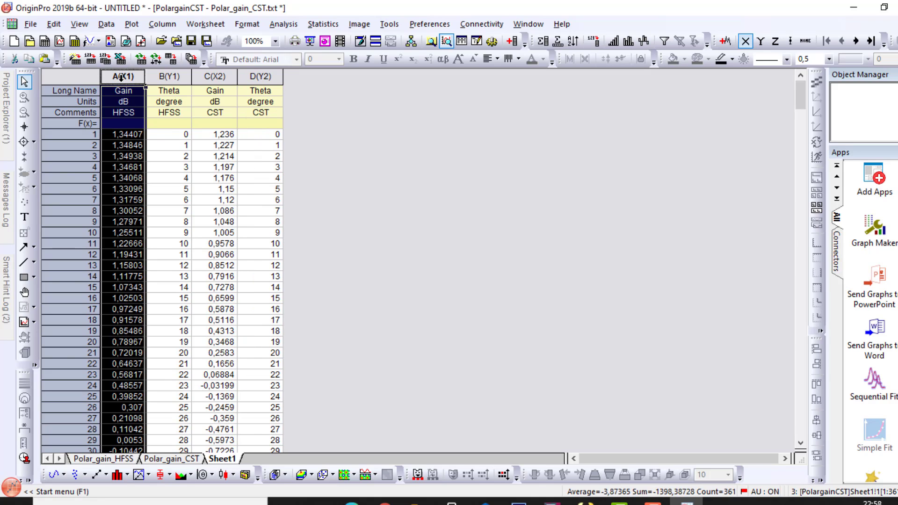
shift+click(159, 78)
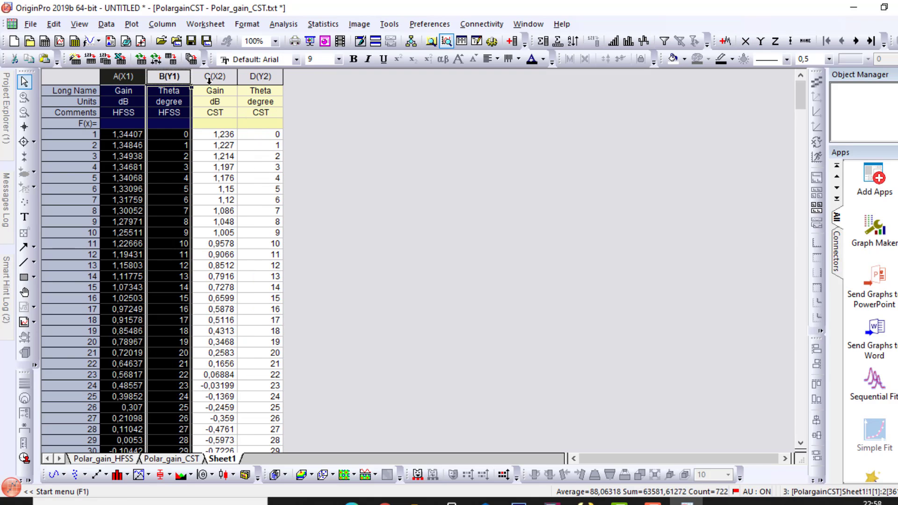
shift+click(209, 78)
shift+click(266, 80)
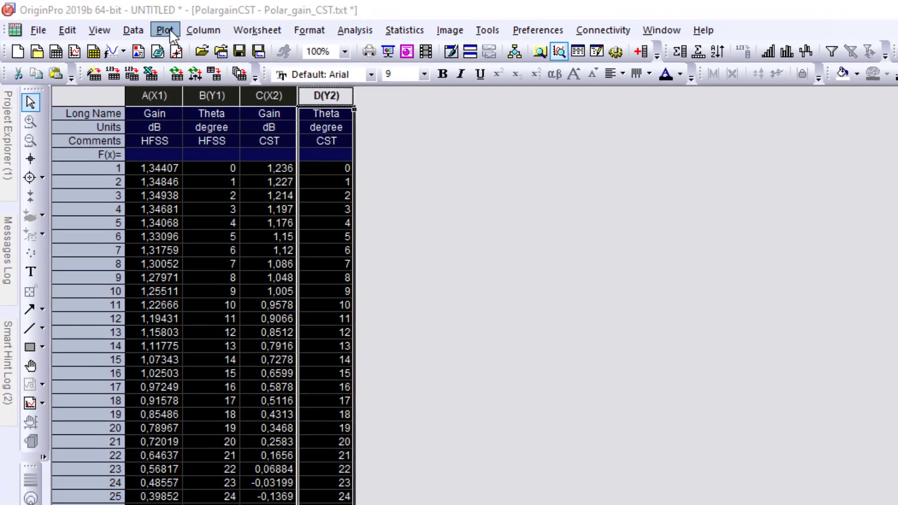
click(135, 24)
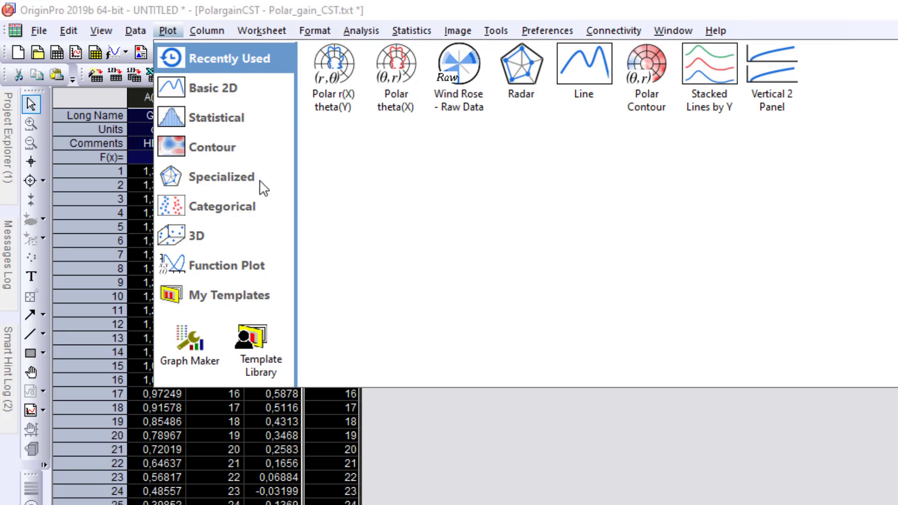
mouse_move(262, 187)
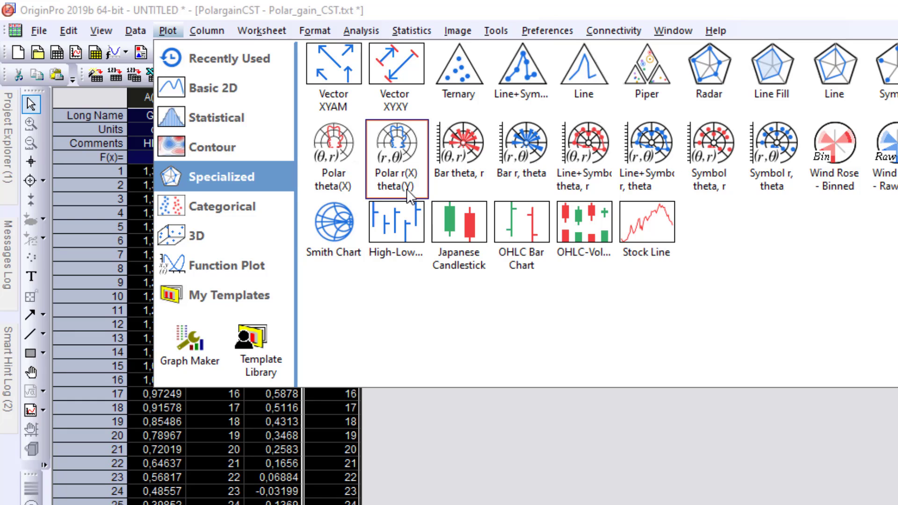
click(407, 149)
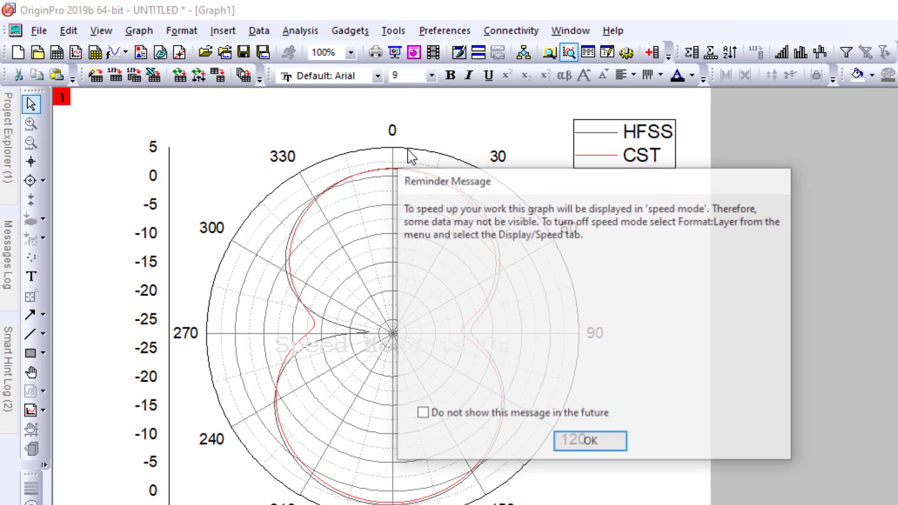
click(594, 441)
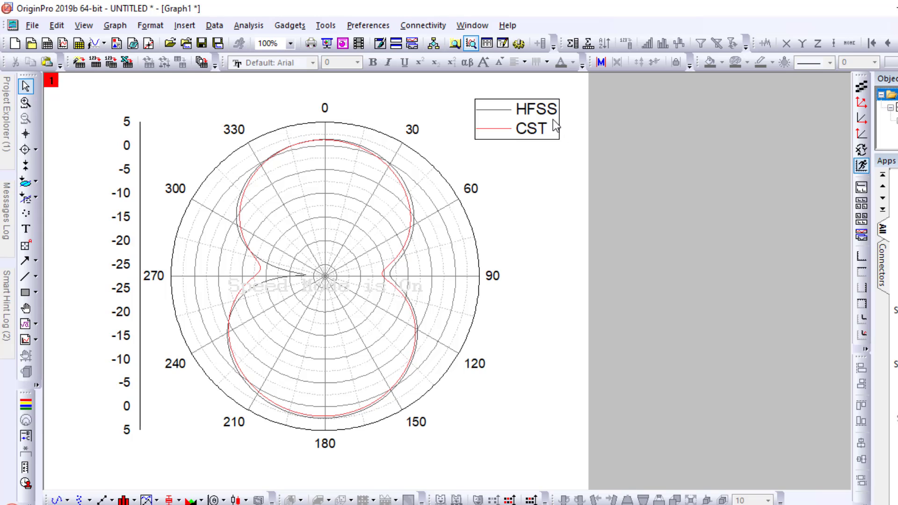
- Set the grouped HFSS and CST curves' line style to Dash and width to 3 in the plot properties
mouse_move(388, 286)
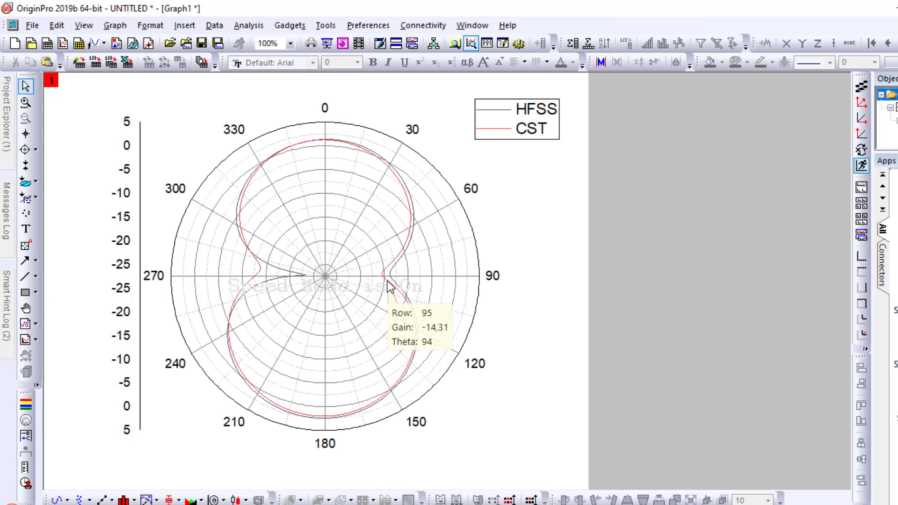
double_click(387, 286)
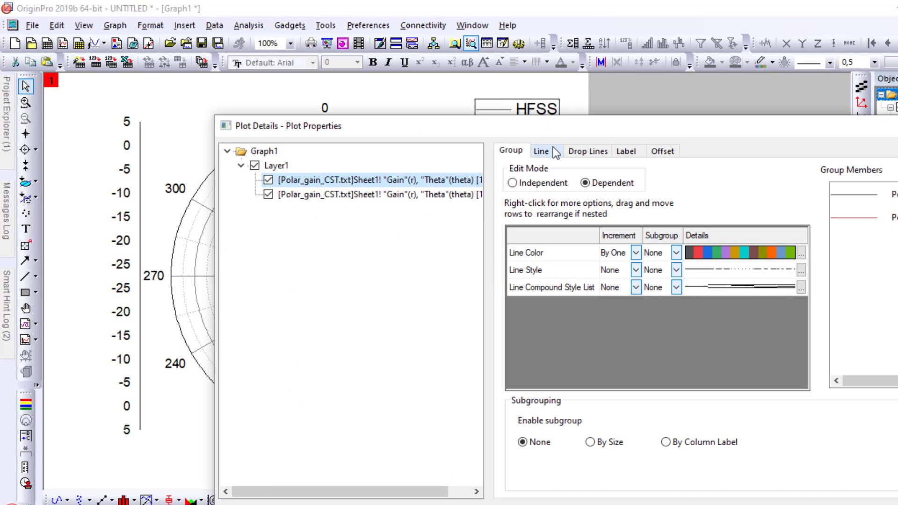
click(554, 155)
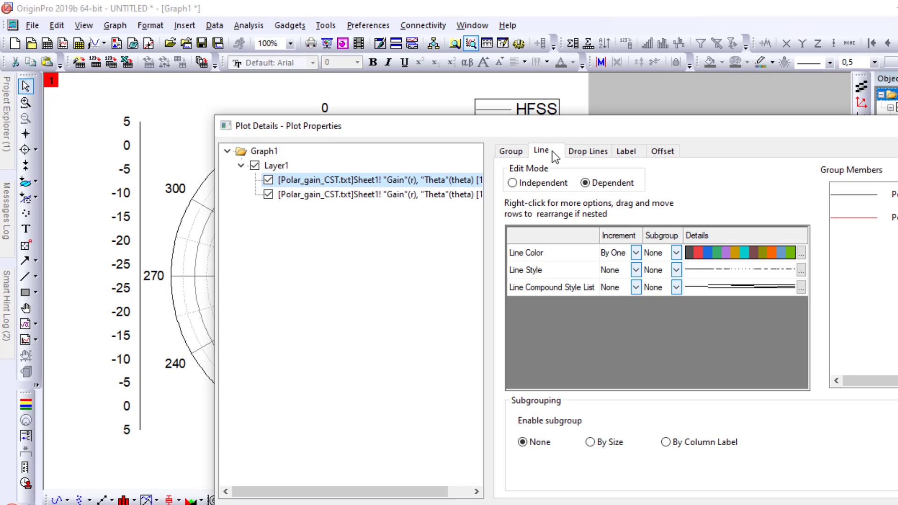
click(657, 206)
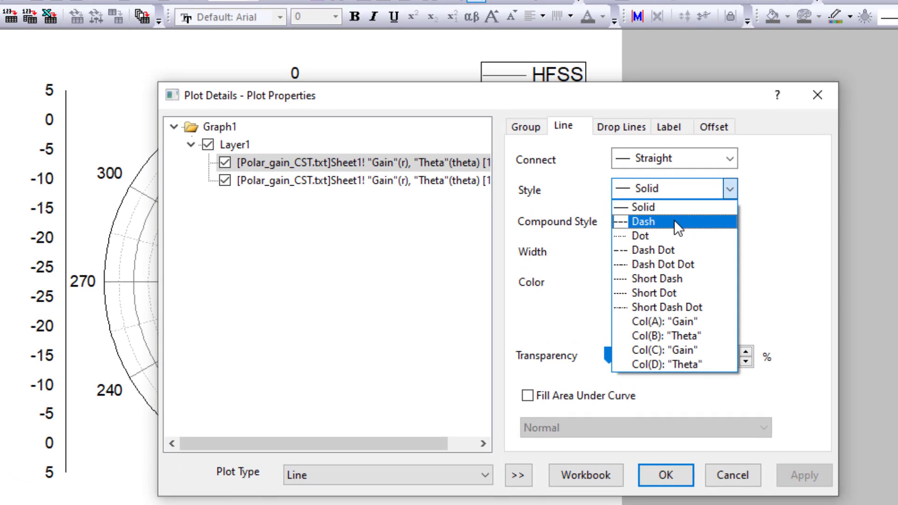
click(674, 221)
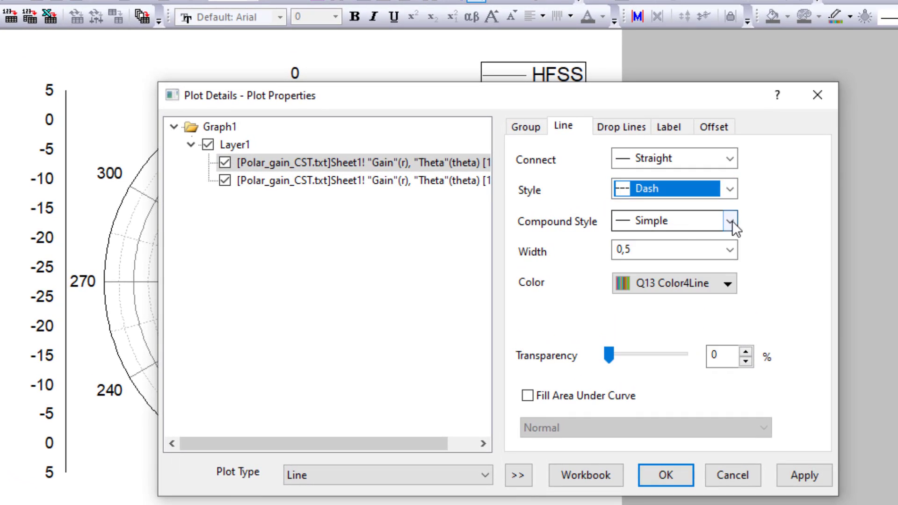
click(730, 250)
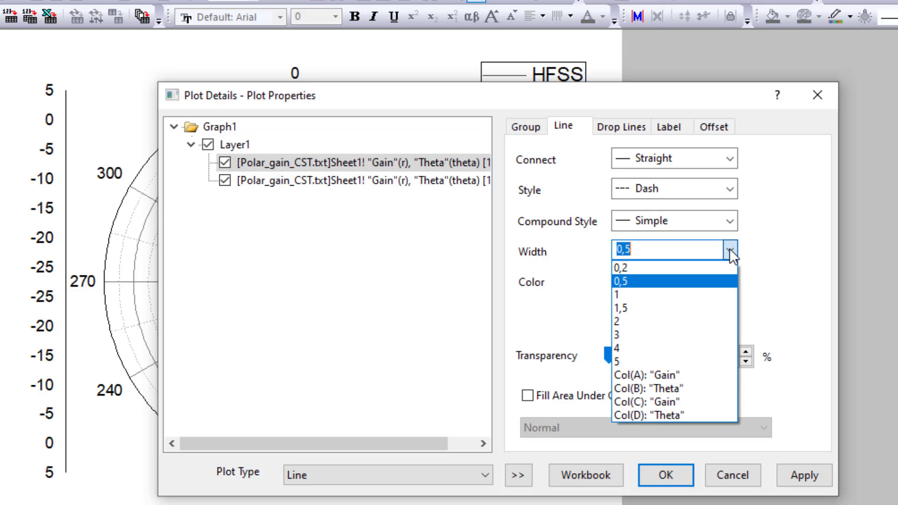
click(692, 333)
- Apply the single colour Blue to both grouped curves and move the properties dialog away from the graph
click(731, 283)
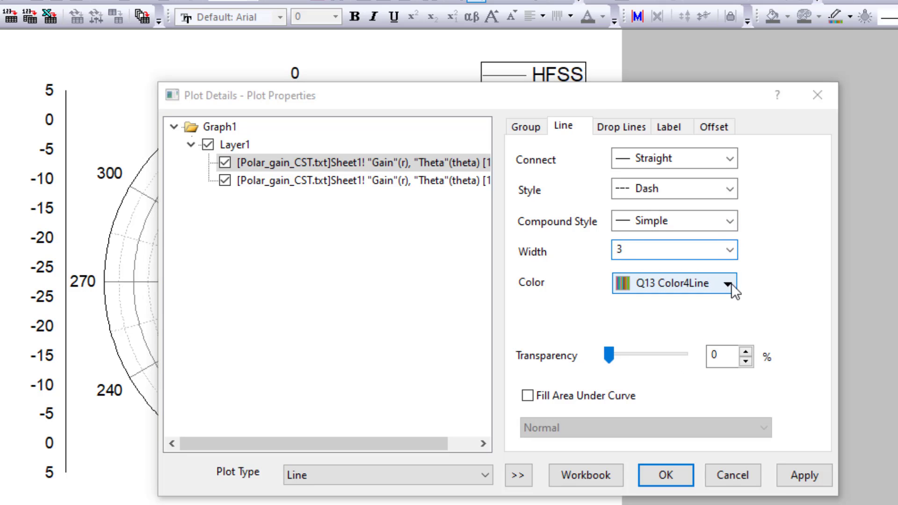
click(635, 310)
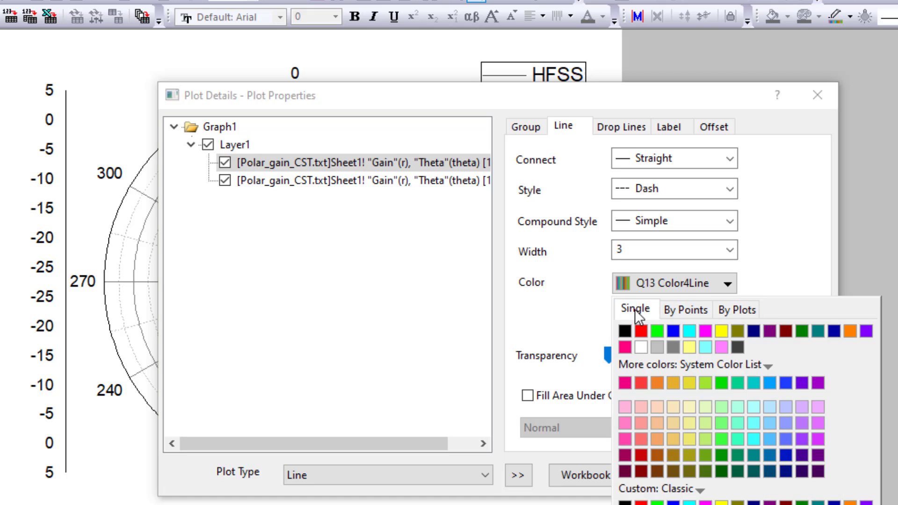
click(683, 310)
click(728, 308)
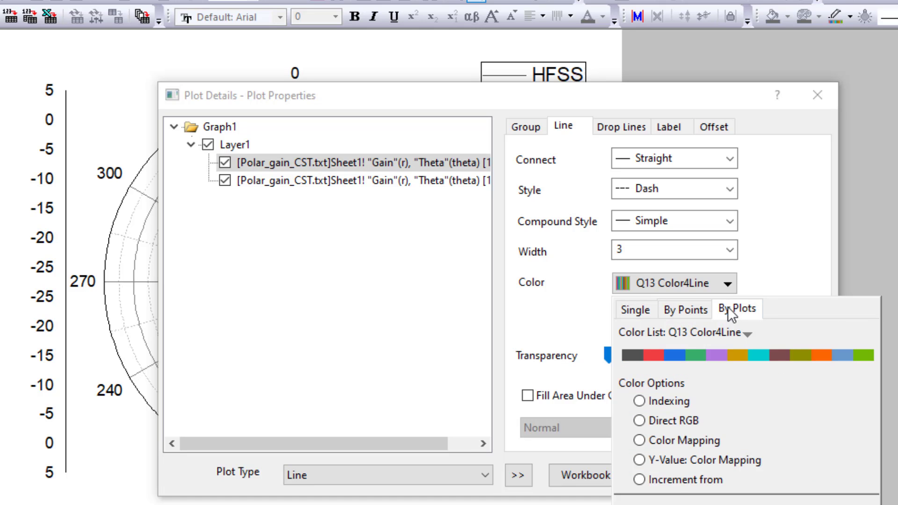
click(641, 309)
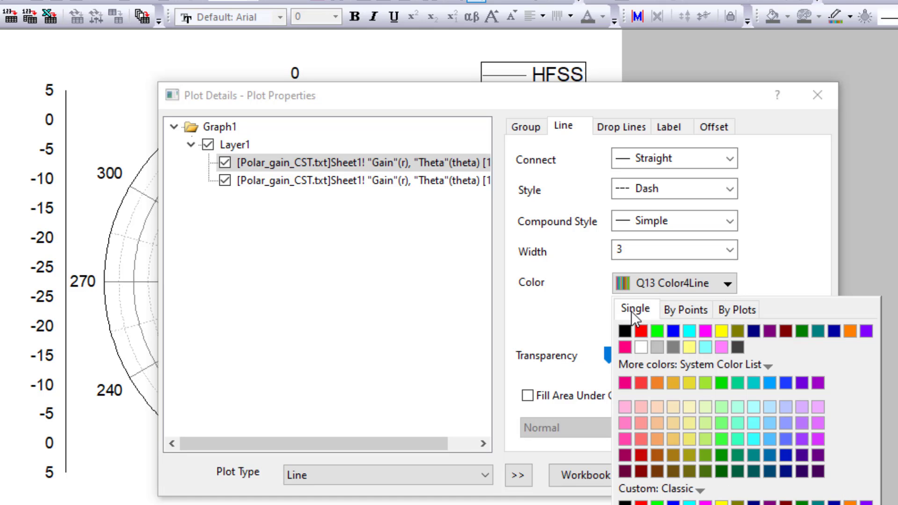
click(674, 332)
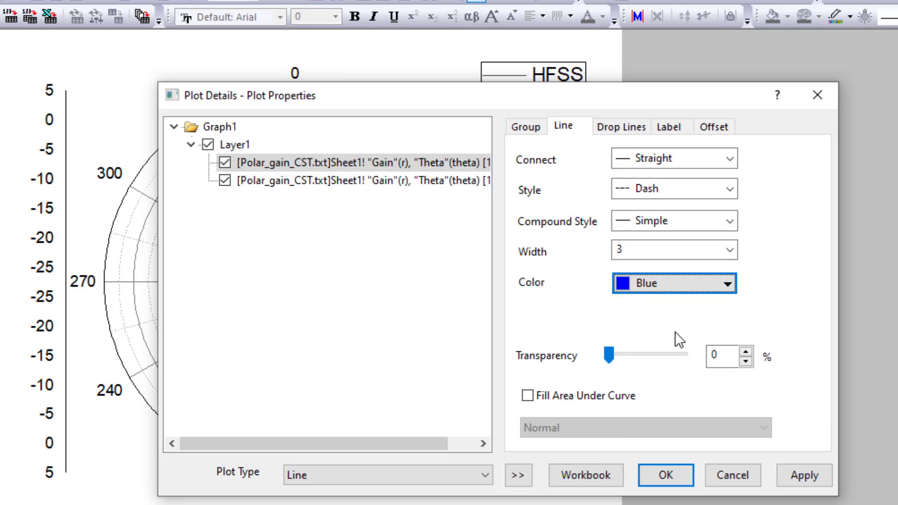
click(800, 474)
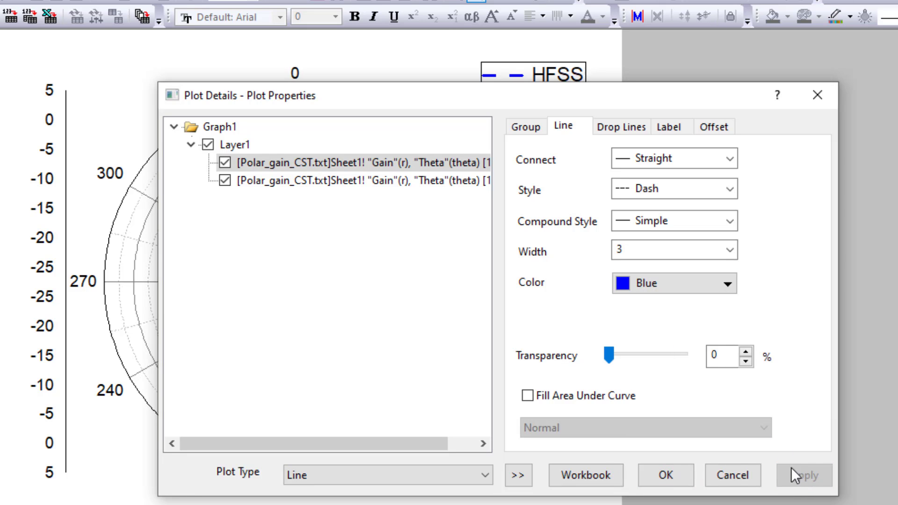
drag(404, 103, 750, 217)
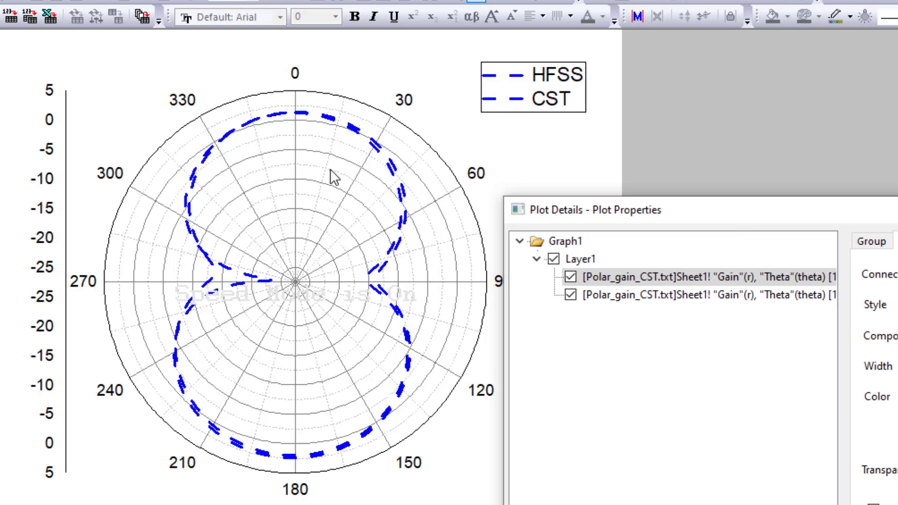
- Switch the plot group's edit mode to Independent so each curve can be formatted separately
drag(695, 215, 608, 170)
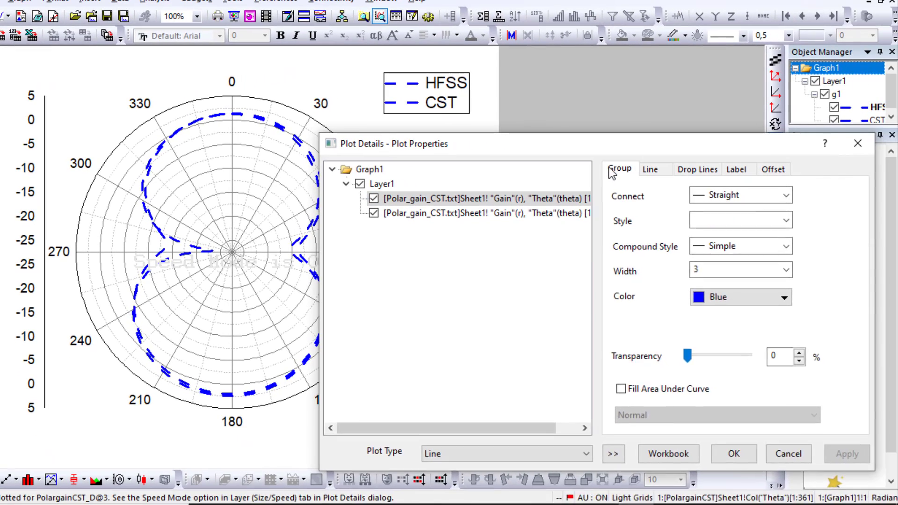
click(757, 184)
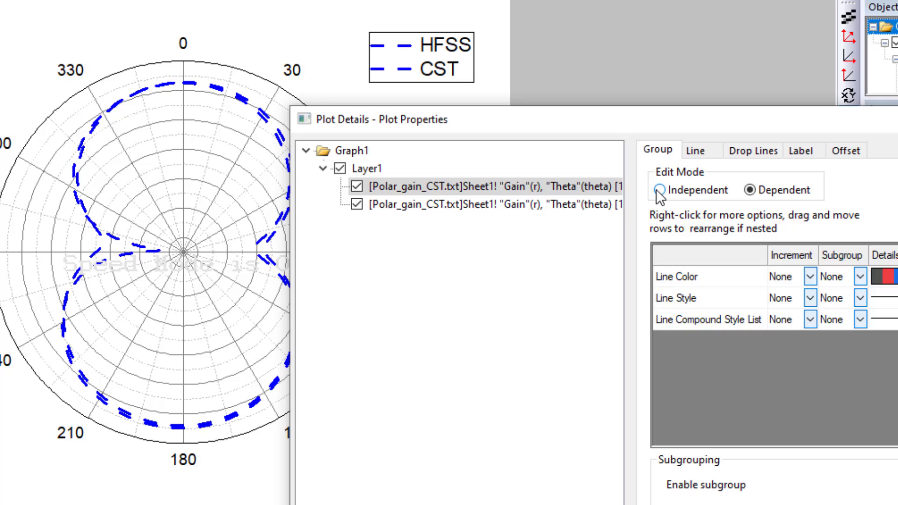
click(625, 201)
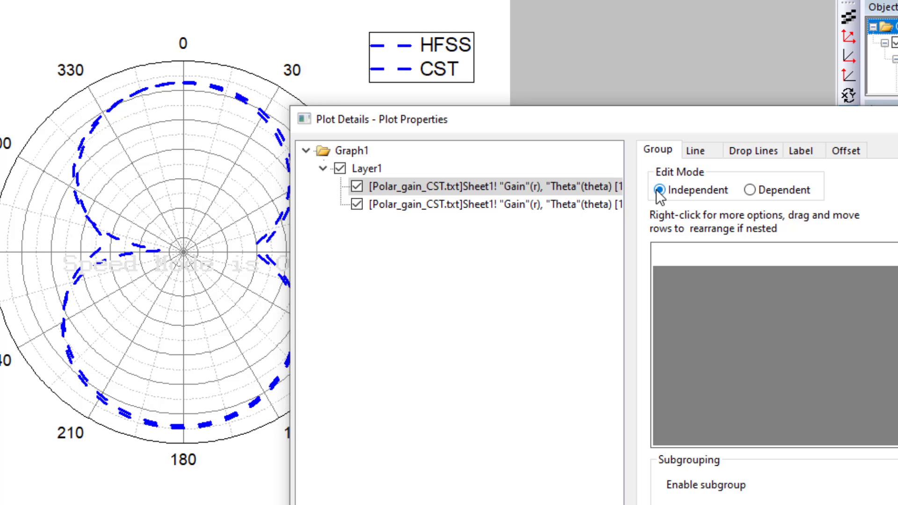
- Set the HFSS curve's line style to Solid and colour to Red, then apply, close the properties and dismiss the hint
click(713, 151)
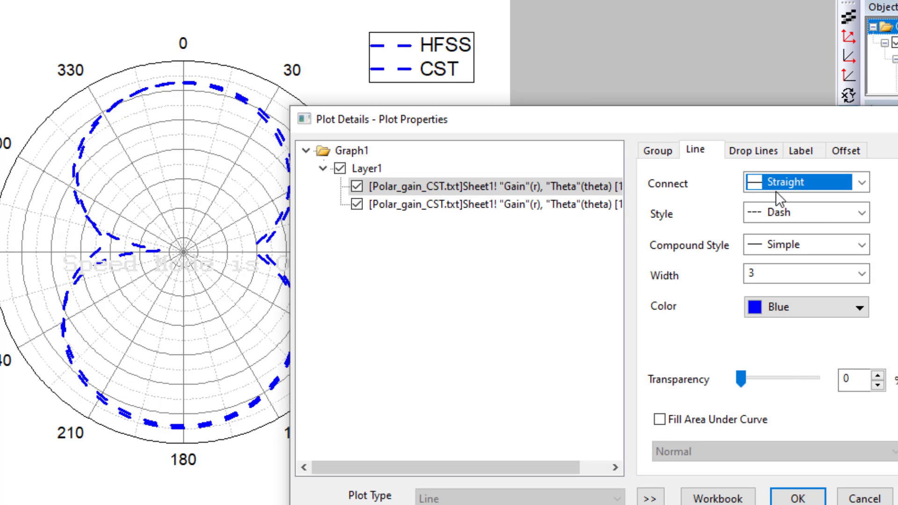
click(860, 213)
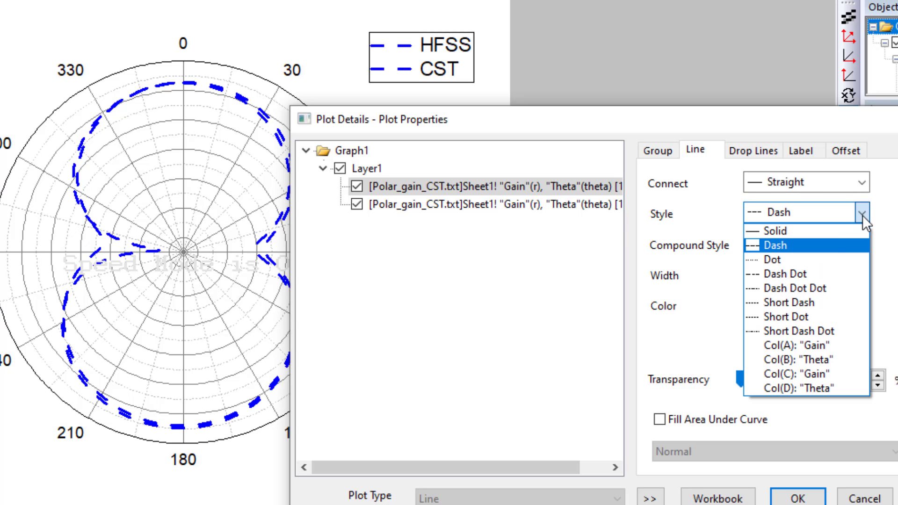
click(837, 226)
click(844, 306)
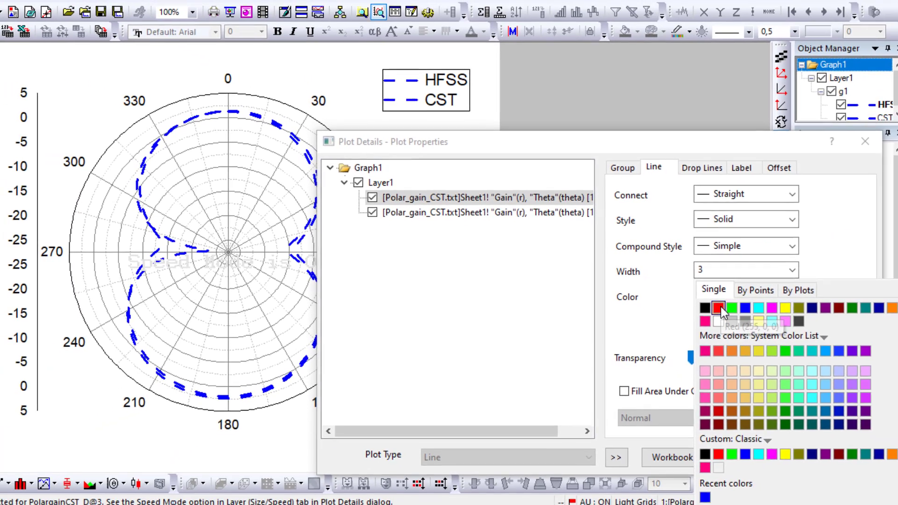
click(718, 307)
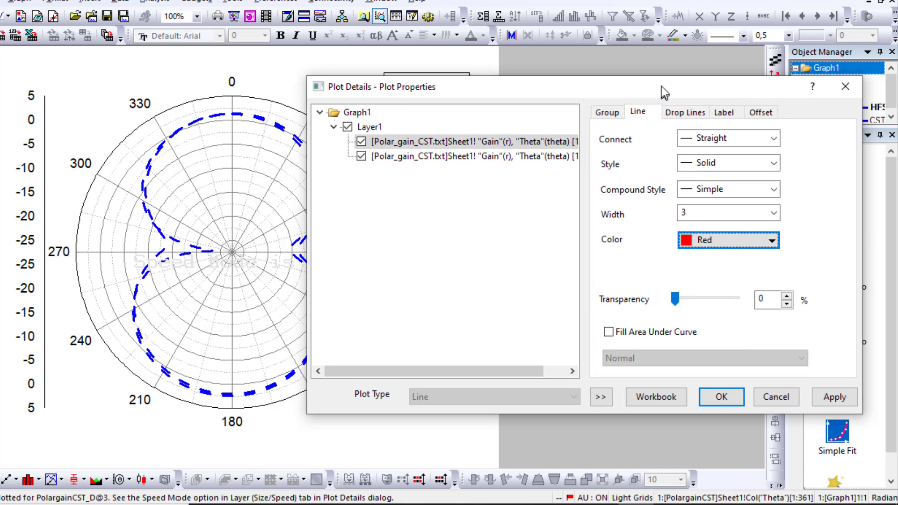
click(834, 397)
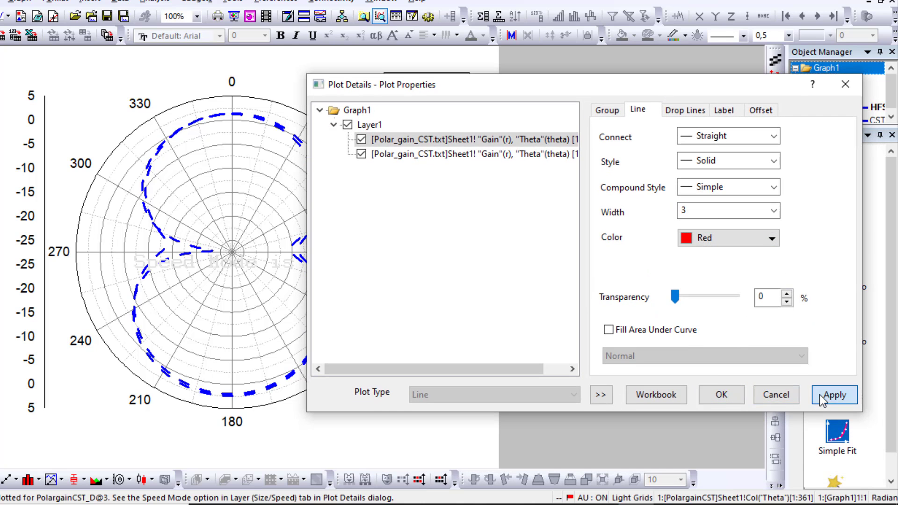
click(721, 395)
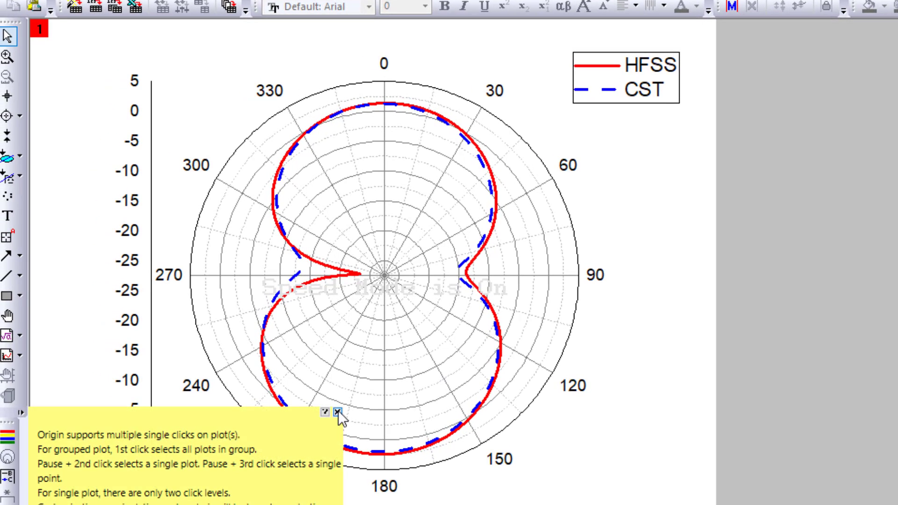
click(337, 412)
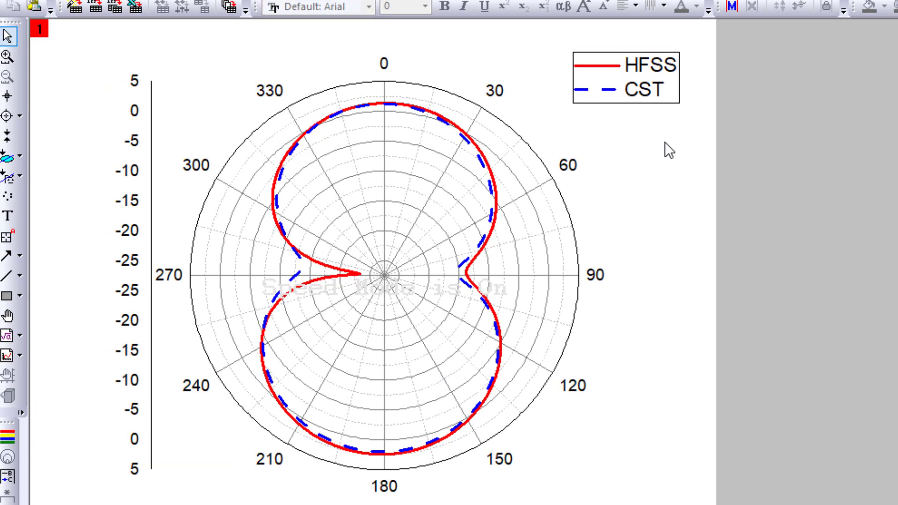